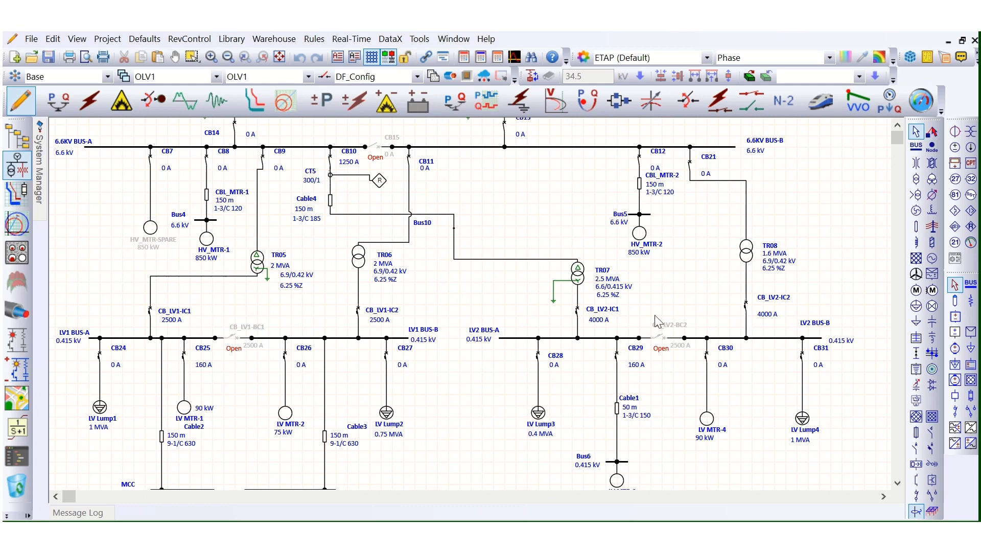
- Set the Normal loading category of lumped load LV Lump3 to 90% in its nameplate data
click(546, 420)
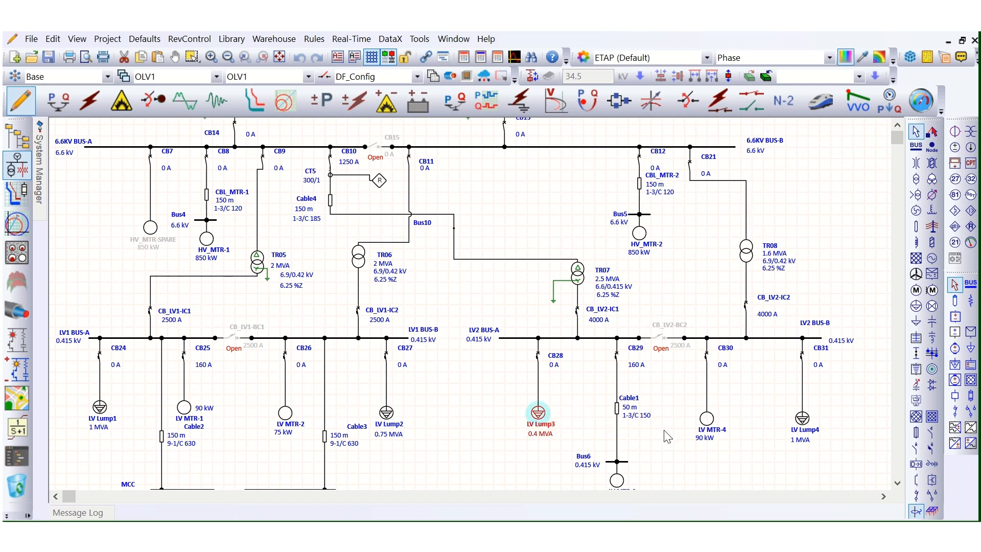
double_click(539, 412)
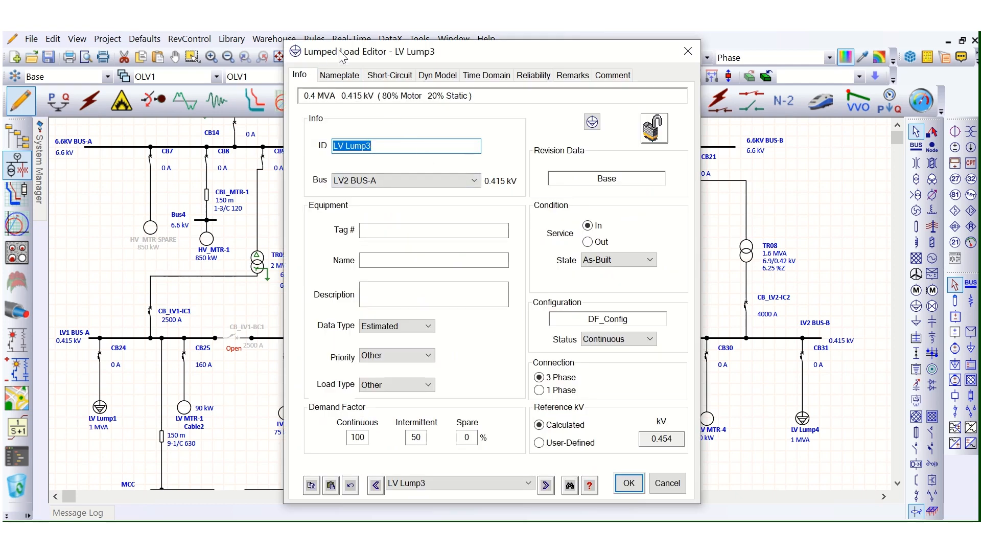
click(341, 76)
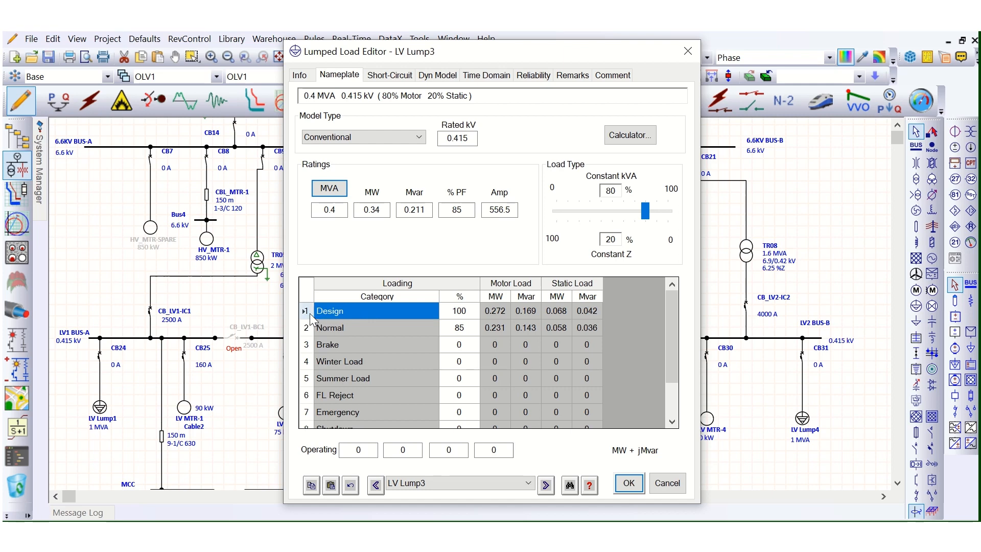
click(458, 316)
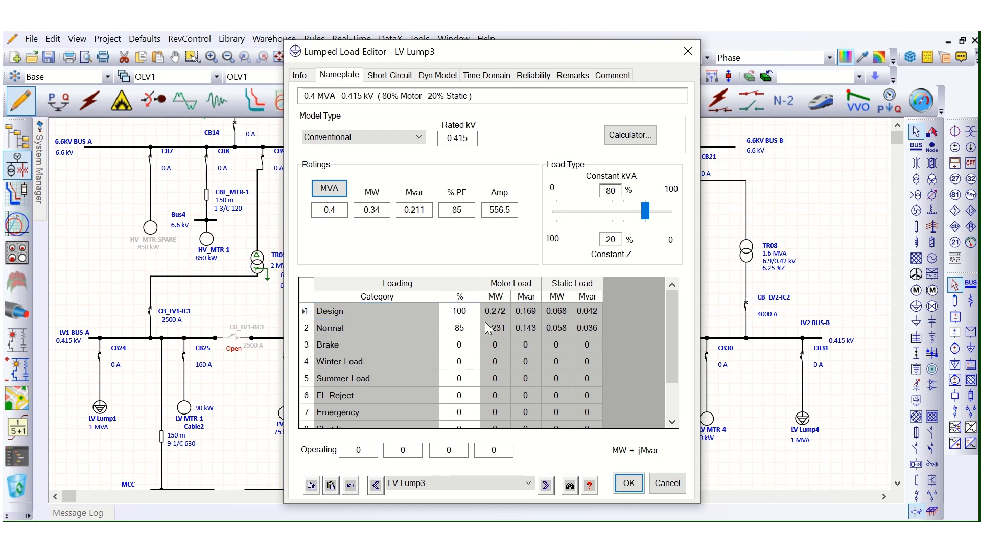
click(459, 327)
drag(467, 327, 445, 327)
text(90)
key(Return)
- Examine the motor and static MW and Mvar loads calculated for LV Lump3's Normal category
click(501, 330)
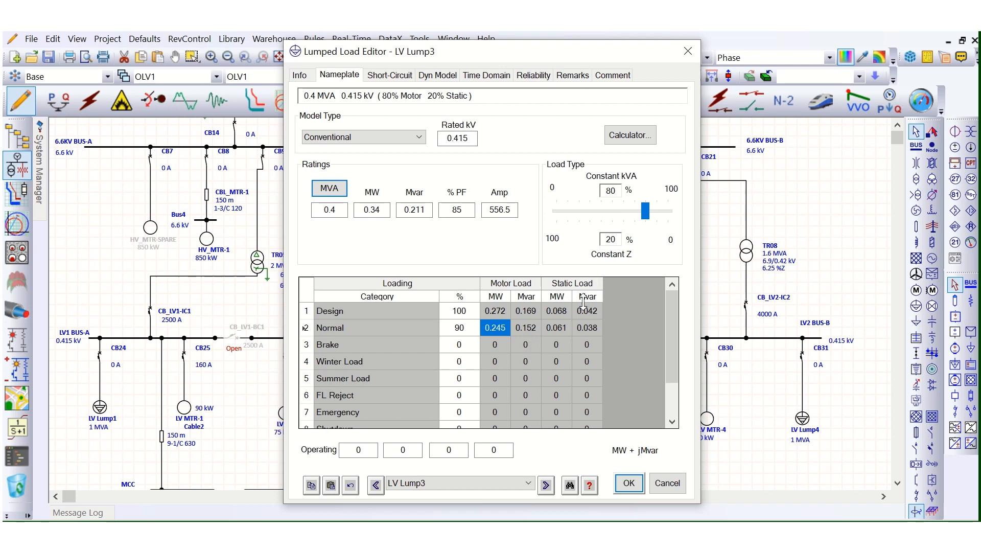
click(560, 328)
click(591, 327)
click(558, 328)
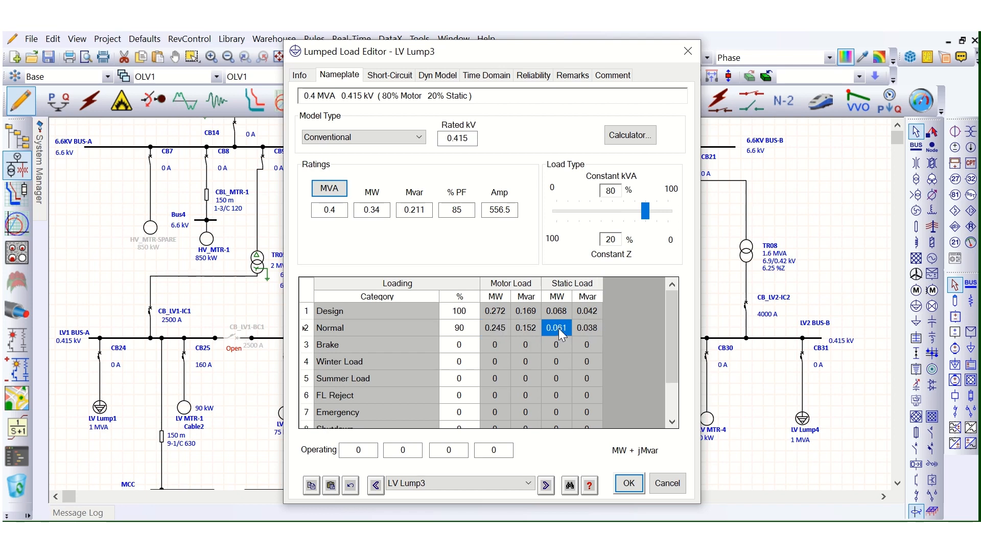
click(453, 340)
click(399, 328)
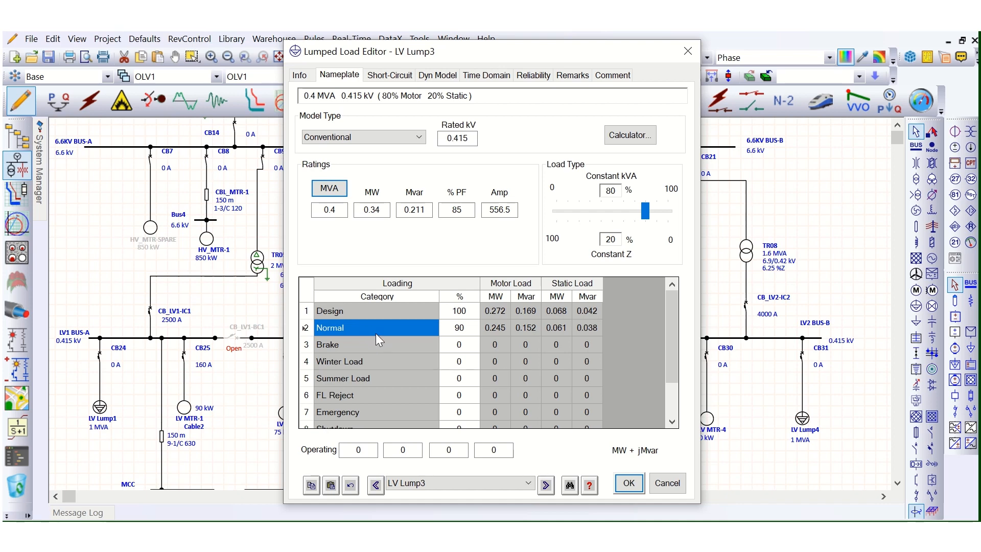
click(461, 325)
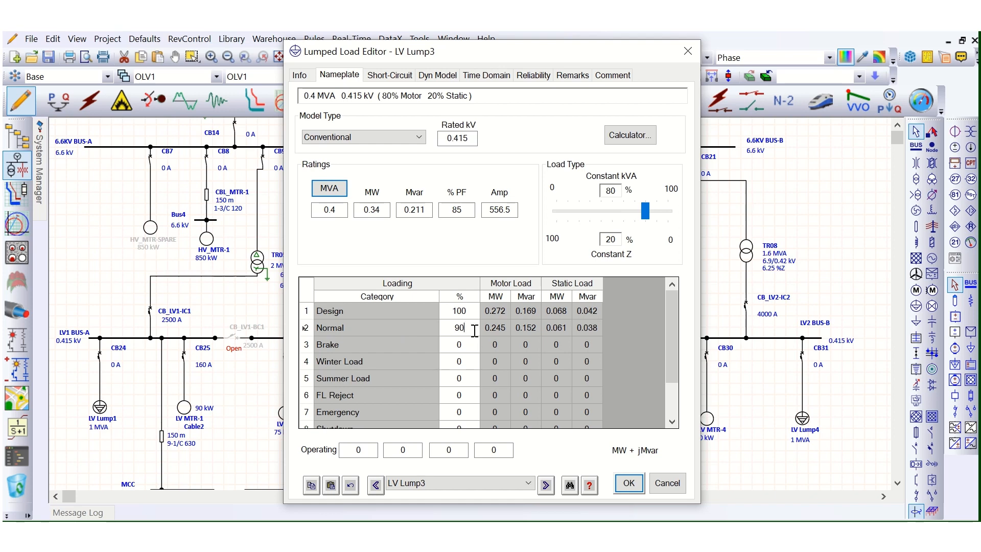
drag(468, 327, 439, 328)
- Set LV Lump3's Winter Load category to 60% and accept the load's edited nameplate data
click(460, 361)
double_click(455, 362)
text(60)
click(463, 378)
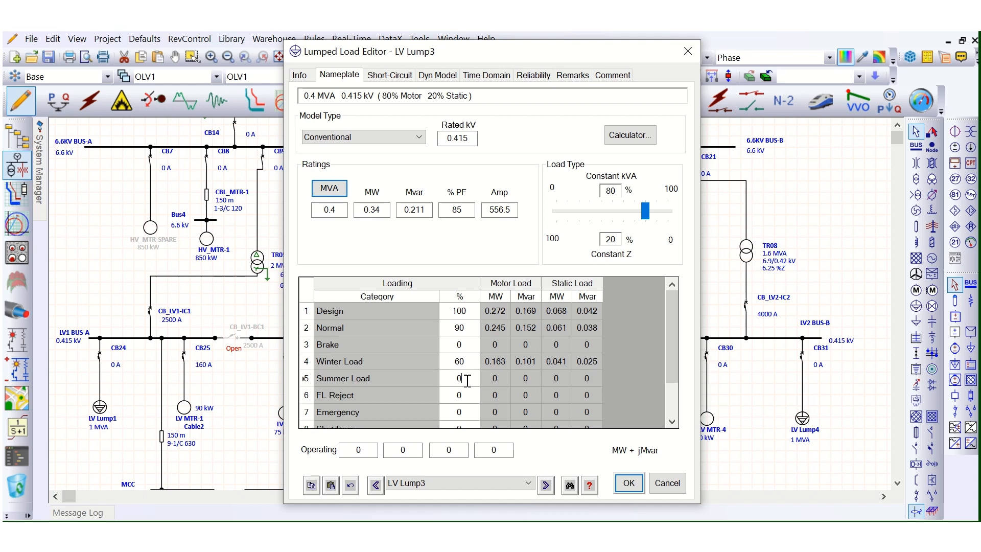
click(466, 364)
click(501, 362)
click(523, 361)
click(552, 364)
click(466, 363)
click(627, 484)
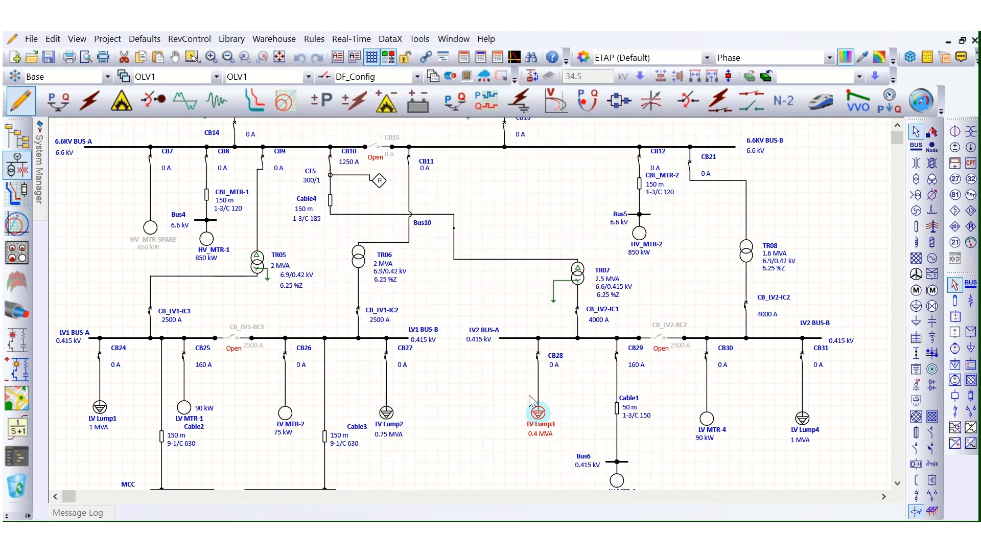
- Set the Summer Load category of lumped load LV Lump4 to 80% in its nameplate data and accept it
click(805, 418)
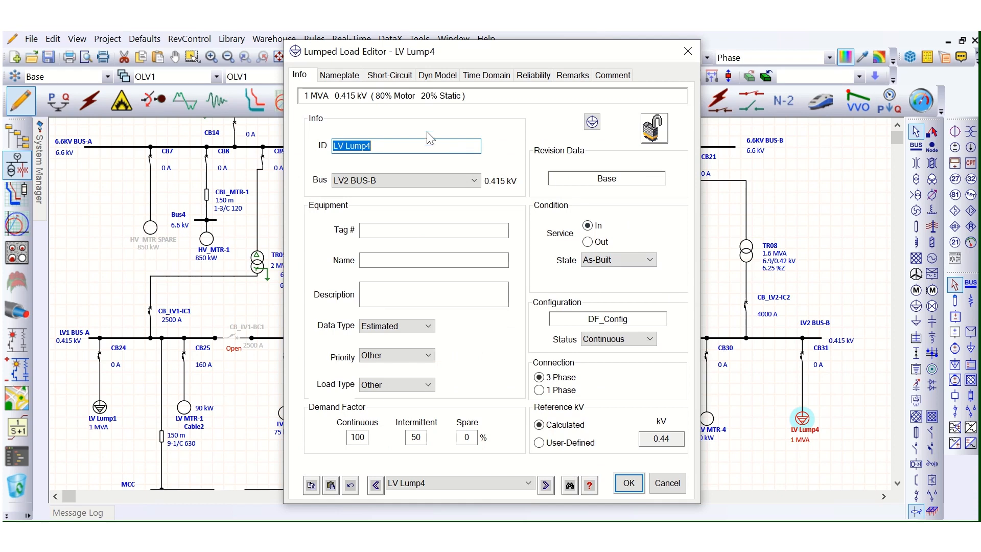
click(339, 75)
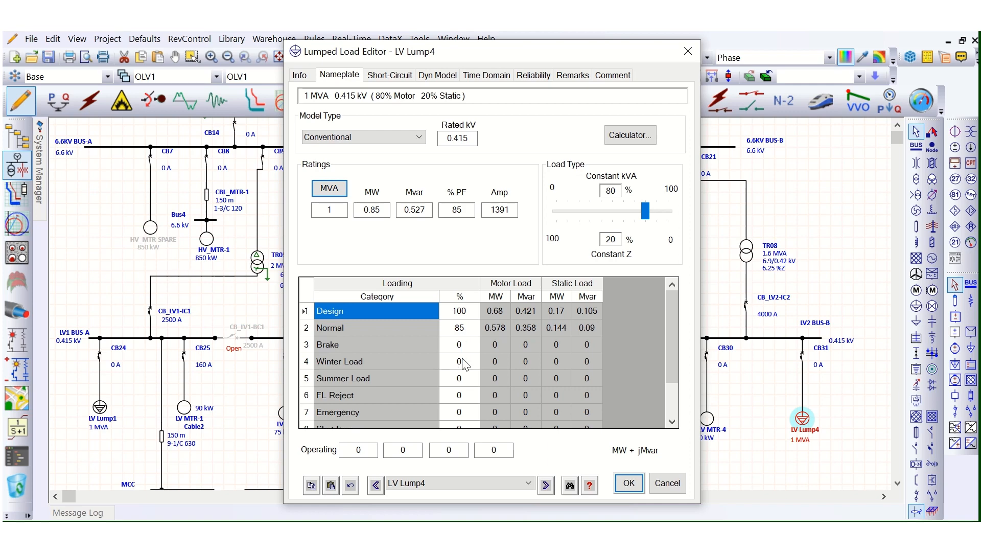
click(460, 378)
drag(467, 379, 454, 378)
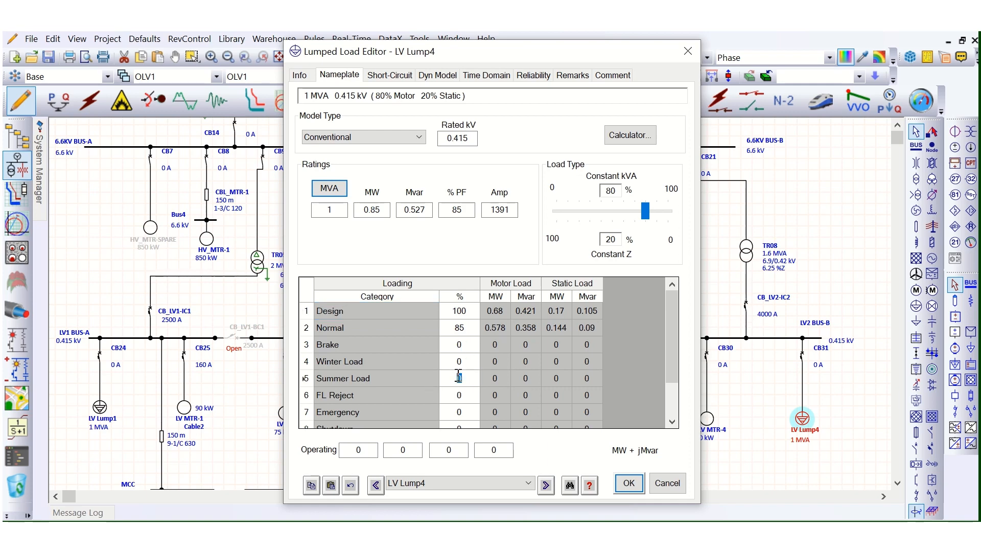
text(8)
click(505, 376)
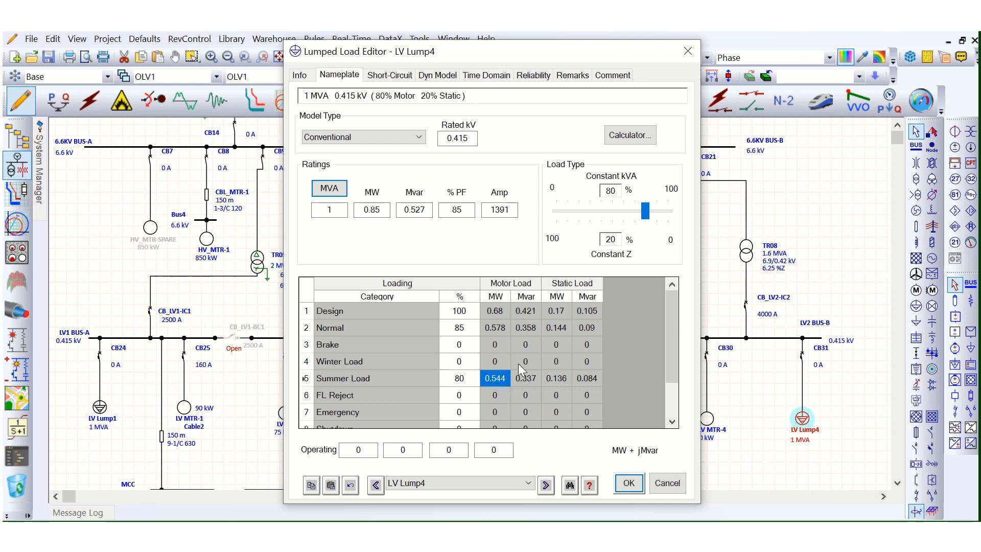
click(529, 382)
click(404, 379)
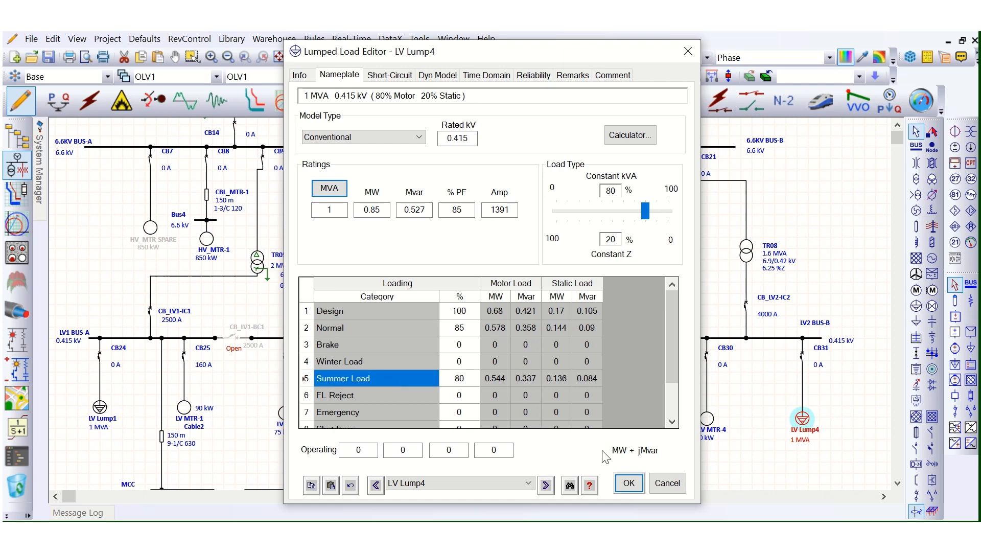
click(629, 483)
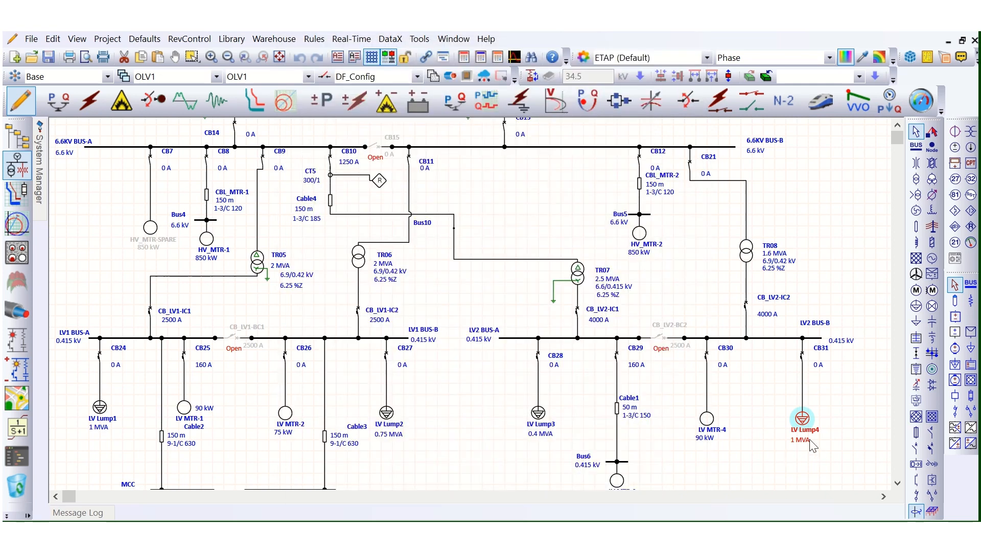
click(758, 383)
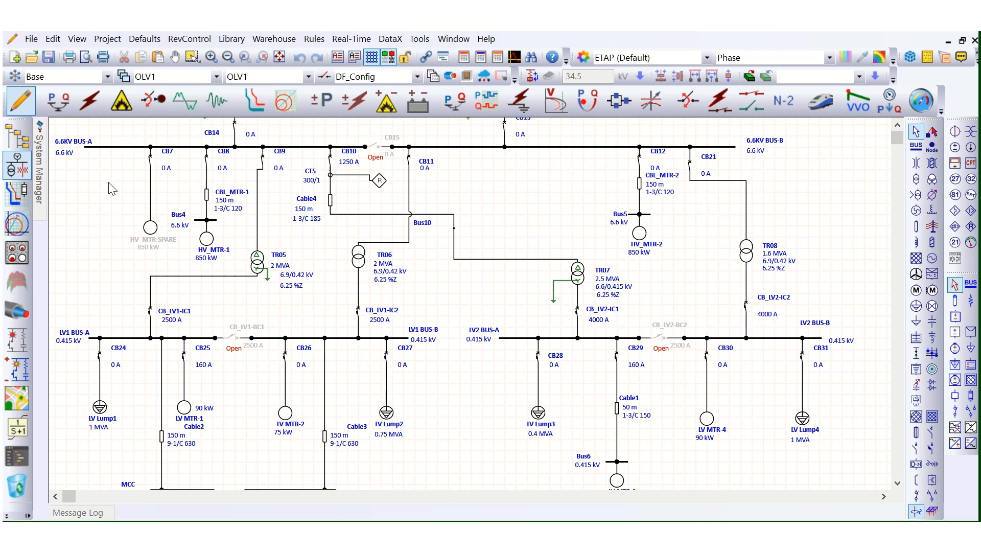
- Switch to load flow analysis and set the LF study case's loading category to Winter Load
click(59, 101)
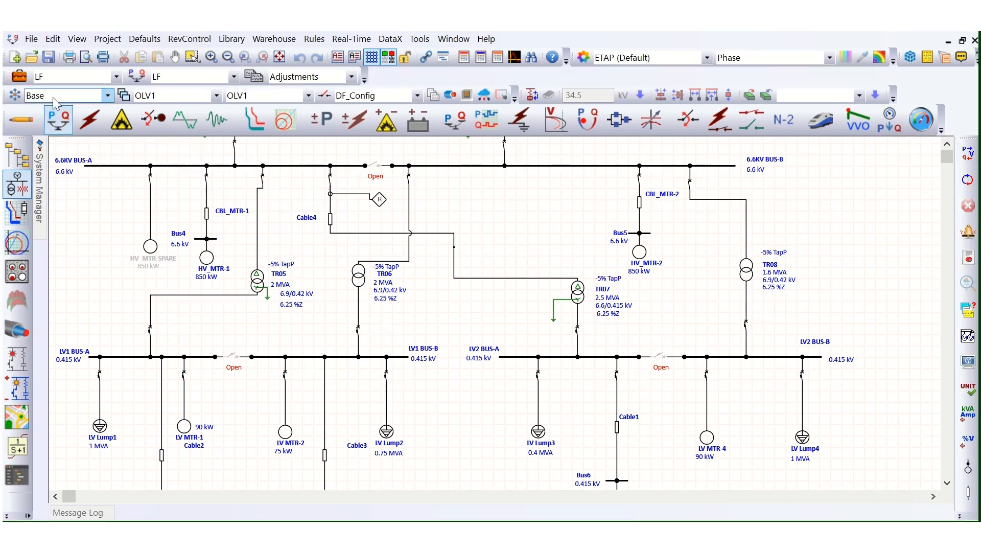
click(24, 81)
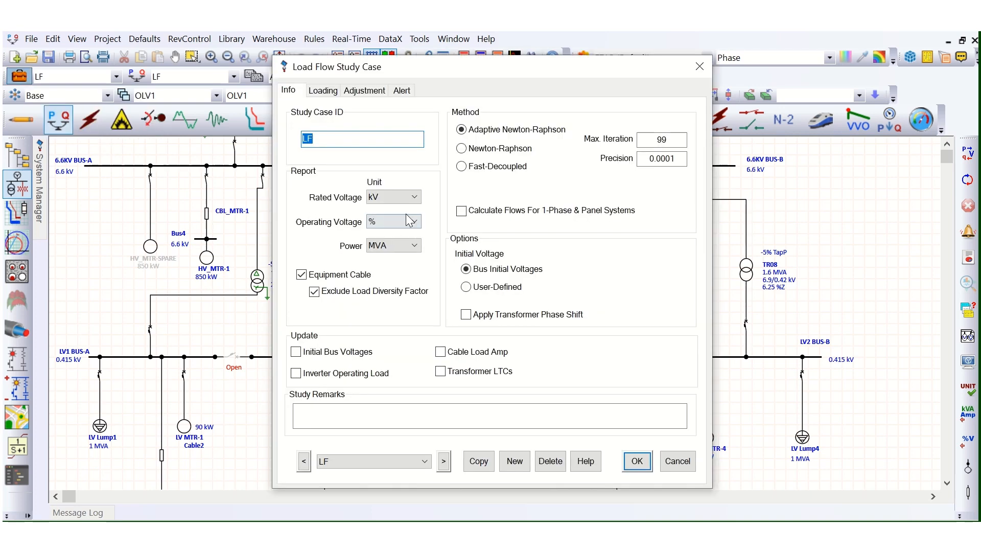
click(323, 91)
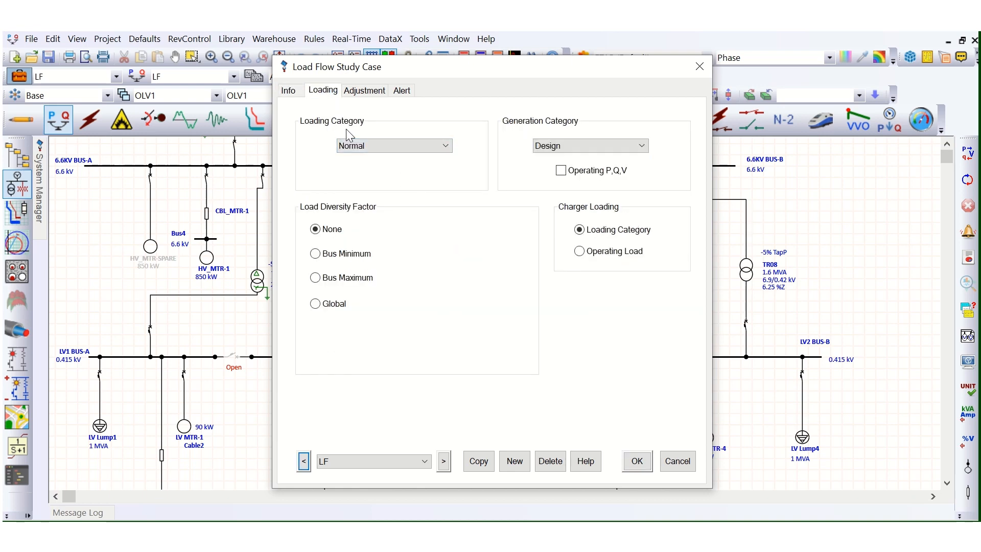
click(372, 146)
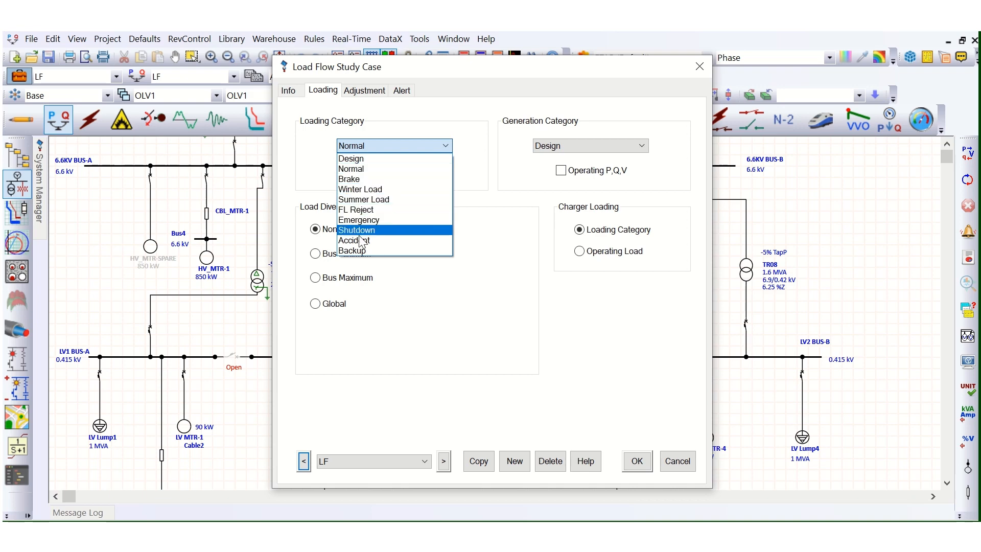
click(428, 66)
drag(509, 69, 708, 61)
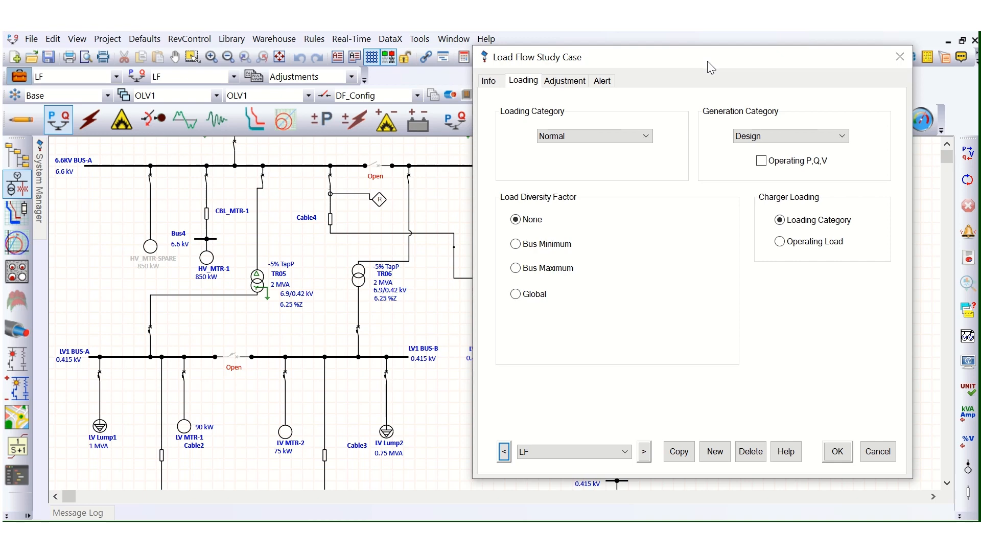
drag(610, 65, 188, 83)
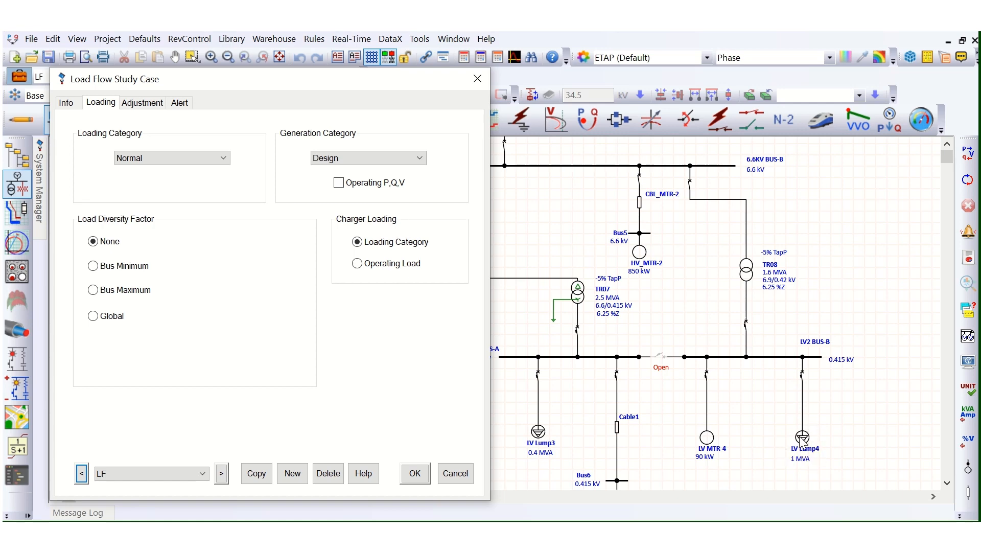
click(183, 158)
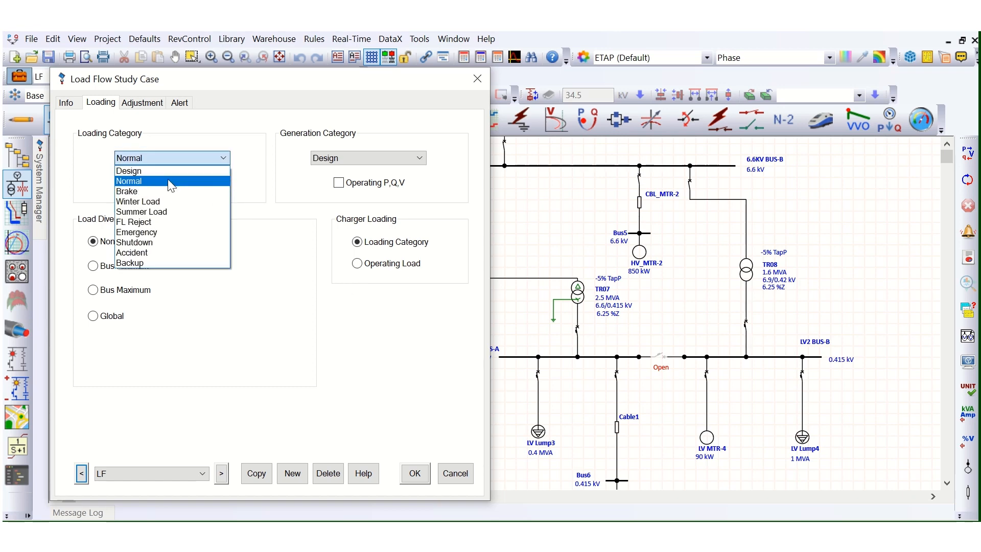
click(163, 203)
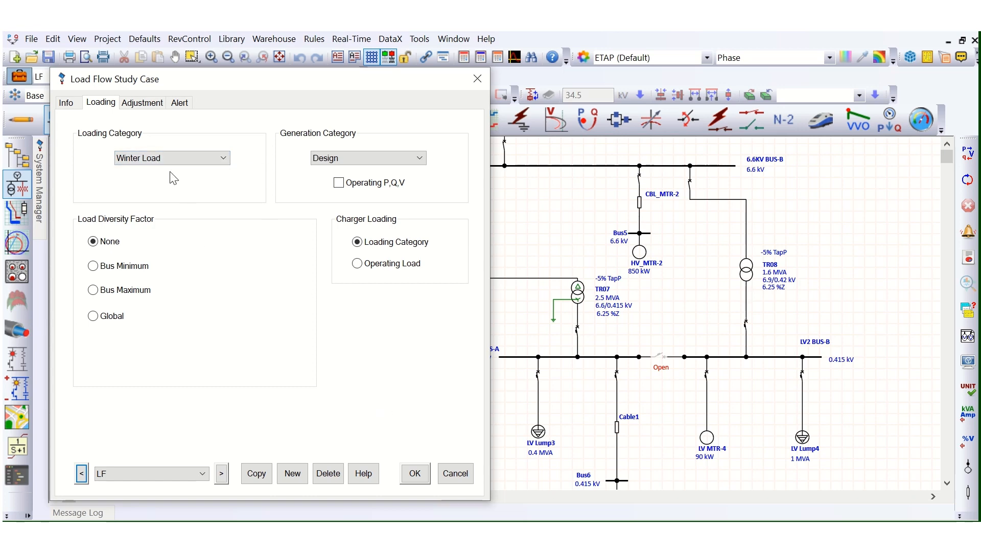
click(414, 474)
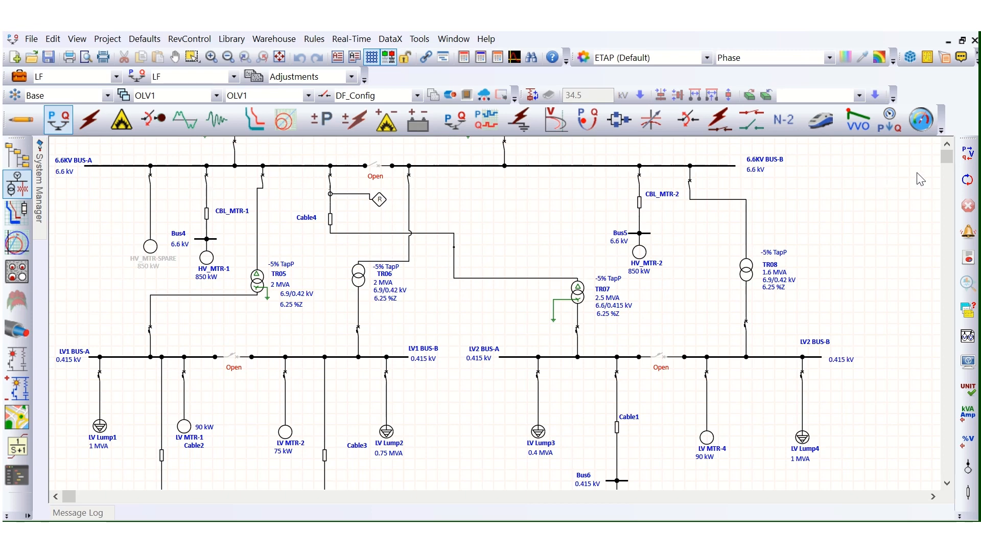
- Run the load flow study and bring the results around the LV2 buses into view
click(967, 155)
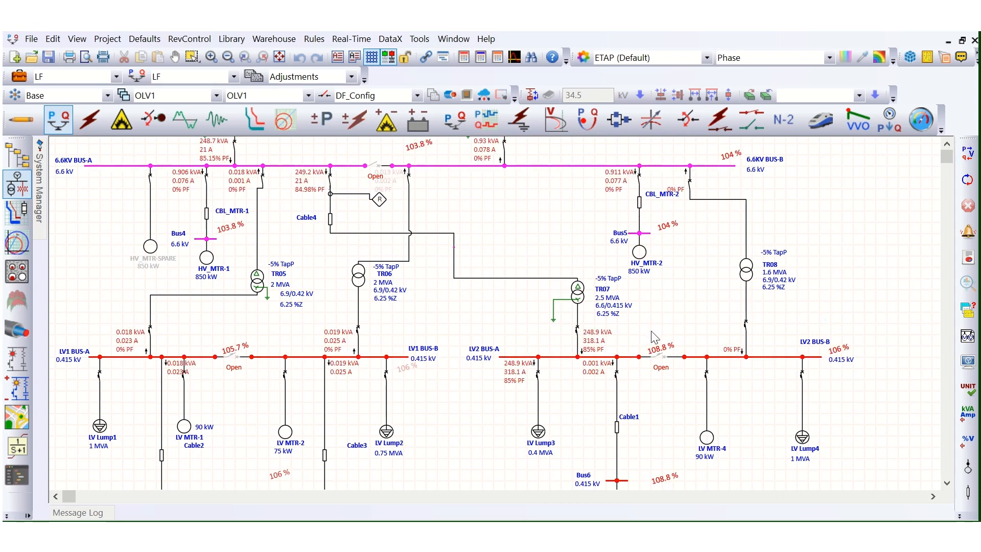
scroll(654, 337, down, 2)
scroll(785, 433, up, 1)
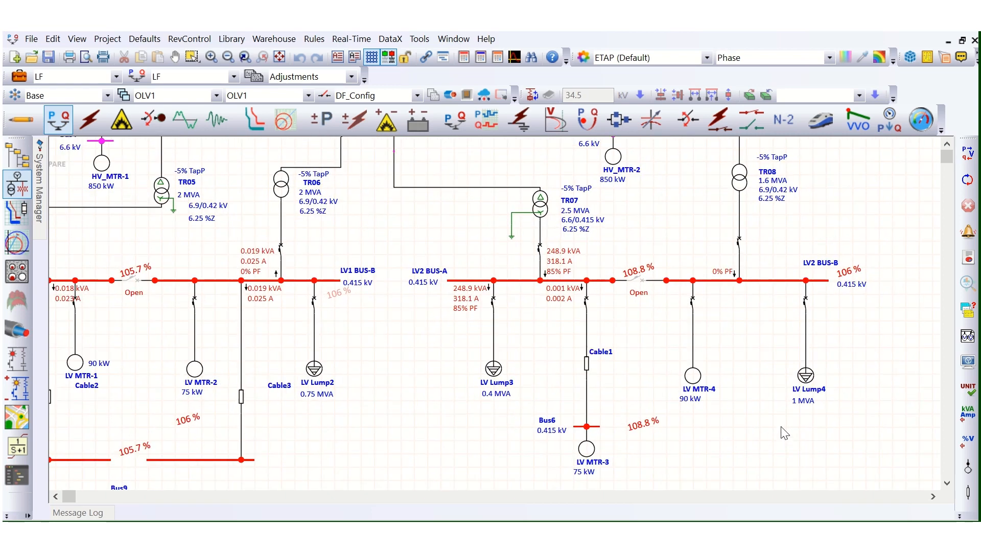
- Compare LV Lump3's Winter Load nameplate values with its load flow result on the diagram, leaving the load unchanged
click(492, 369)
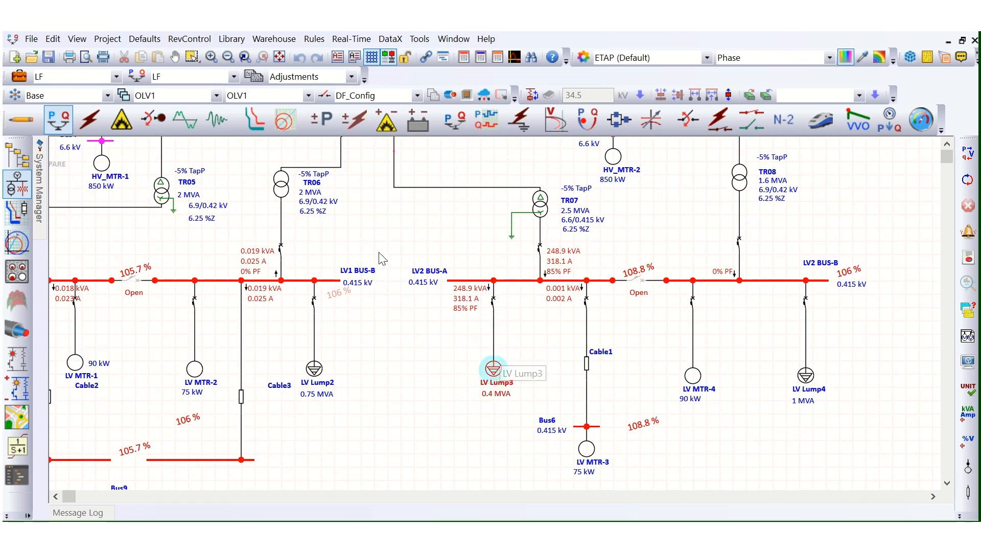
click(352, 75)
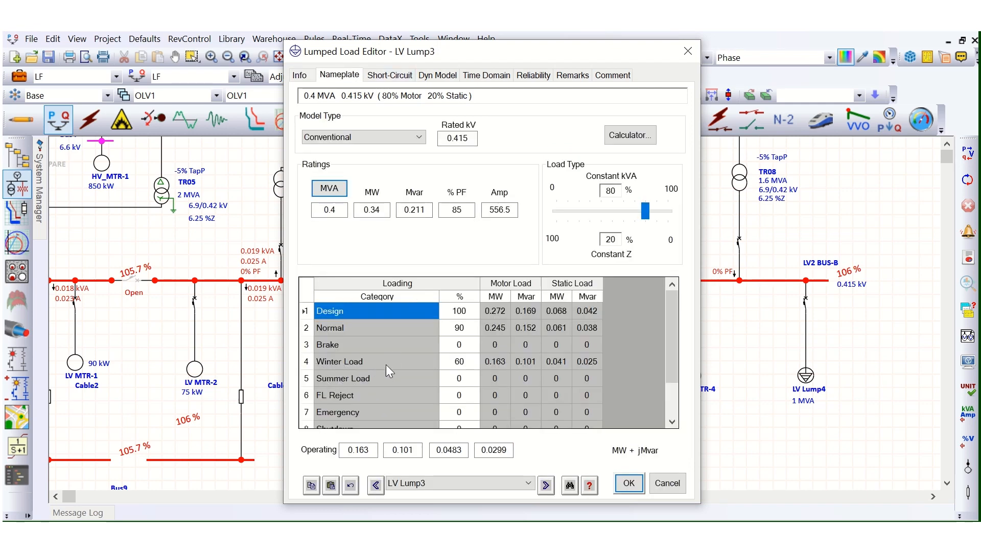
click(354, 366)
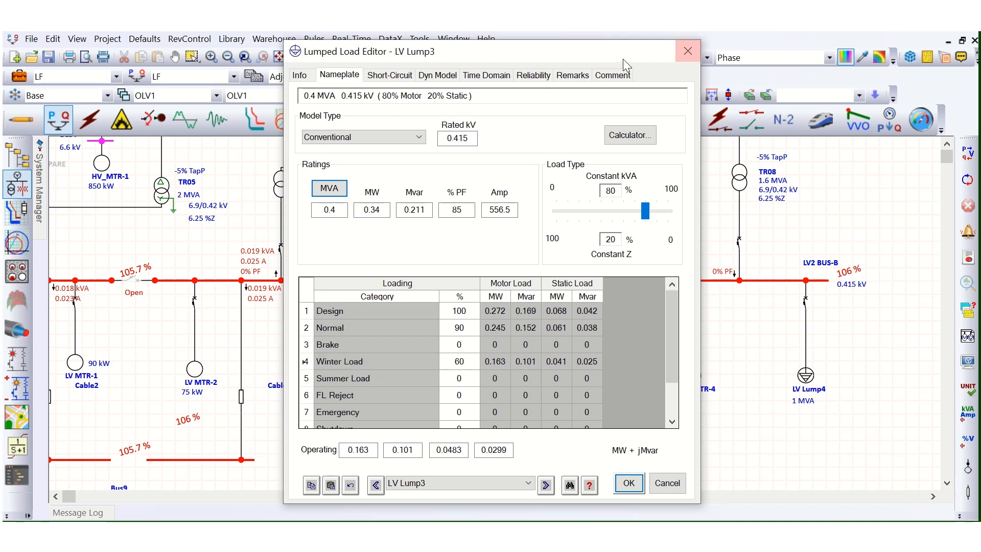
drag(621, 54, 351, 49)
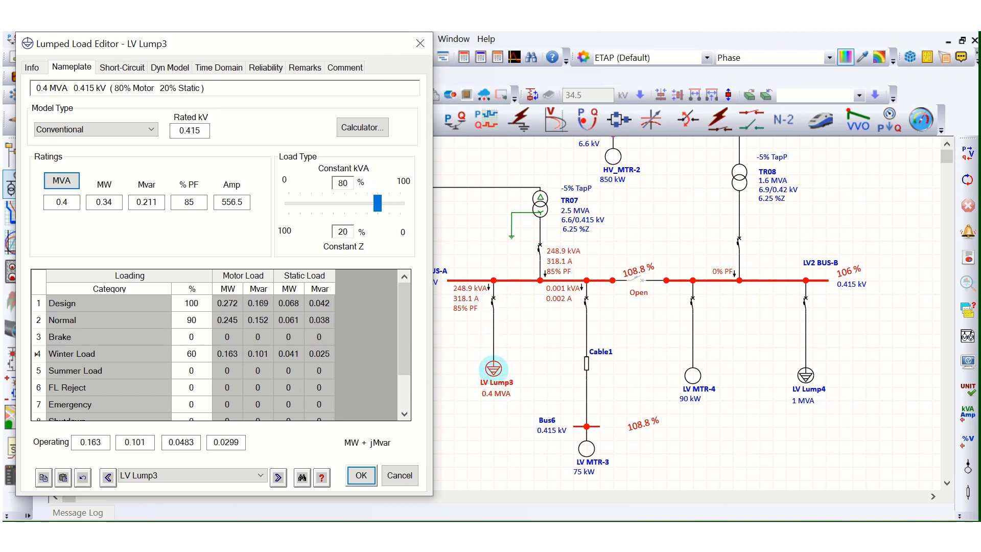
click(619, 341)
click(399, 475)
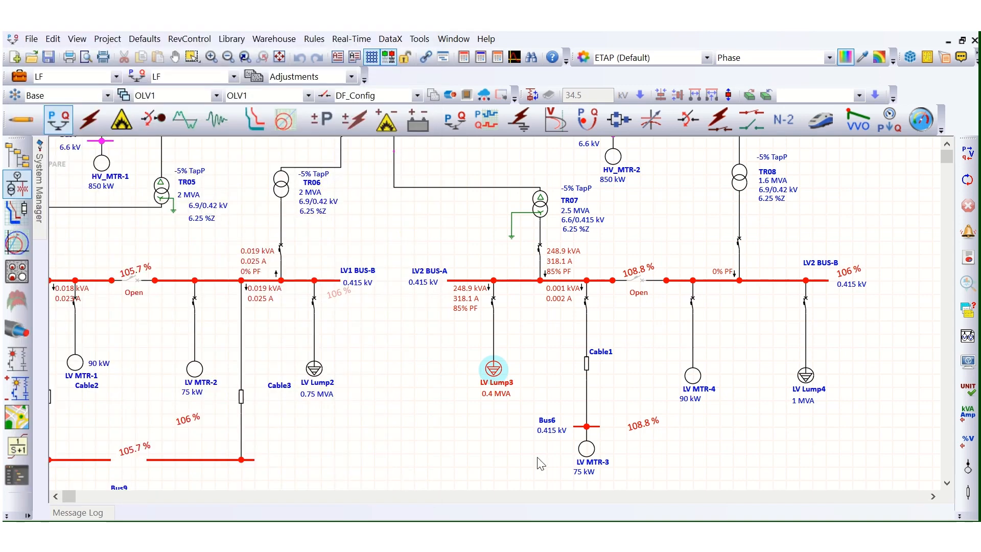
- Set the load flow display options to show power flows as kW + jkvar
click(968, 362)
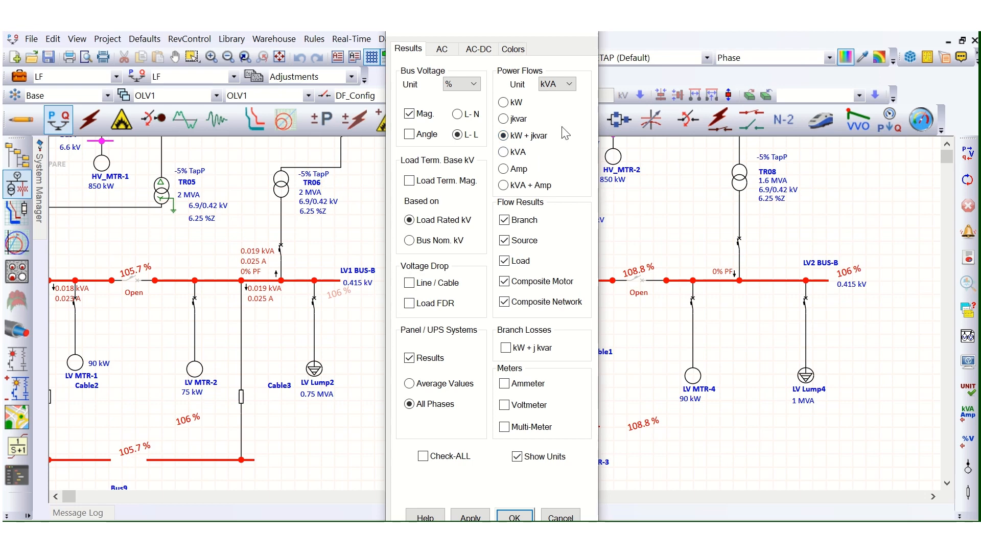
click(515, 516)
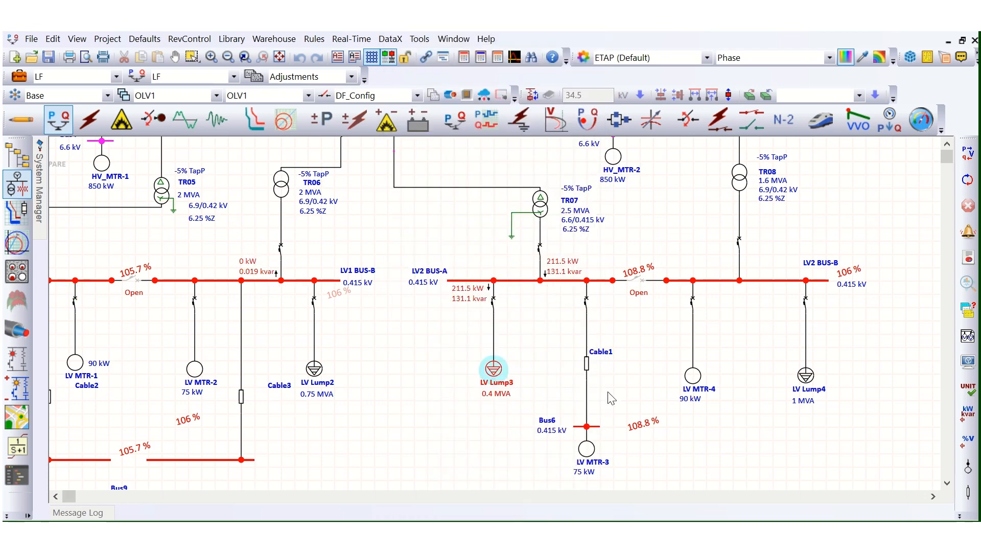
- Check LV Lump3's nameplate loading categories against its kW and kvar flow on the diagram
double_click(493, 370)
drag(453, 53, 181, 41)
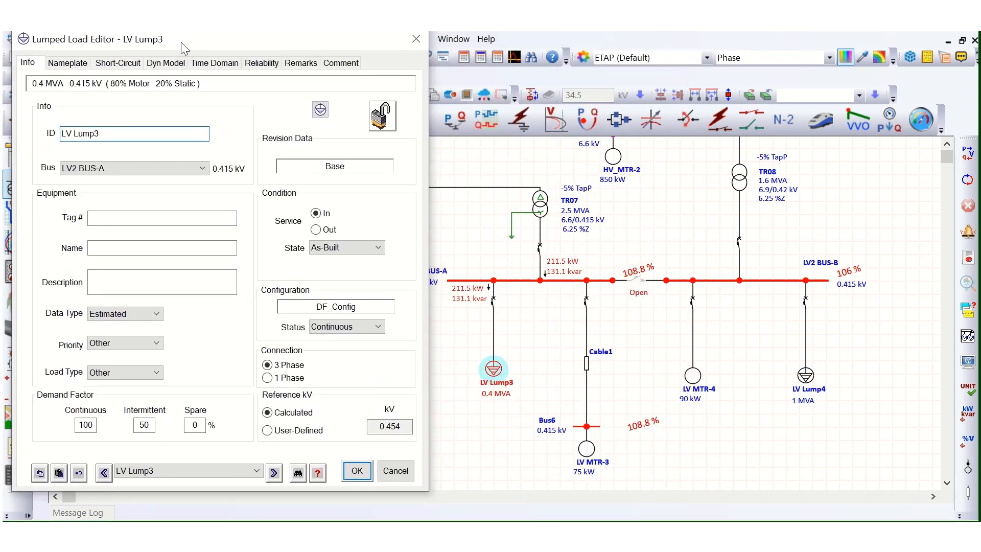
click(68, 63)
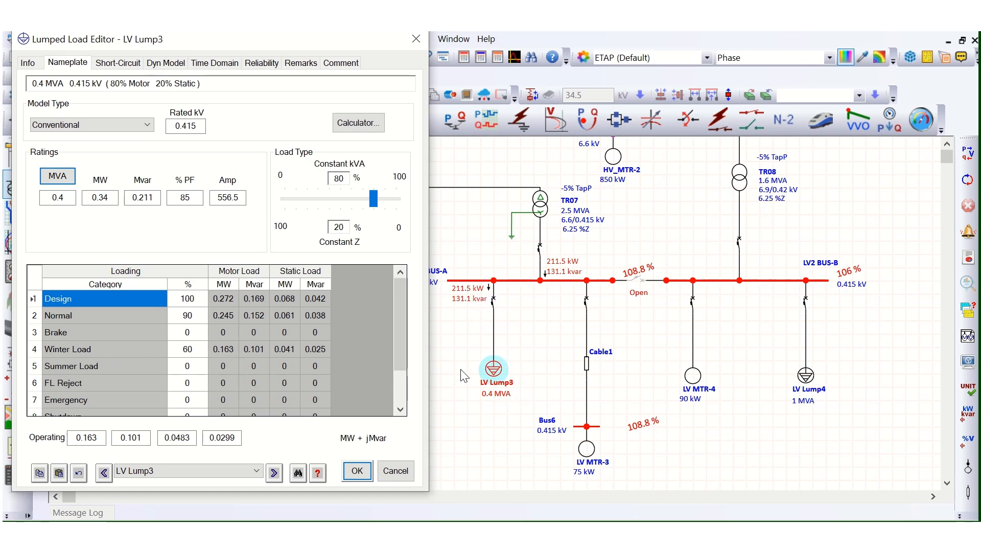
click(416, 39)
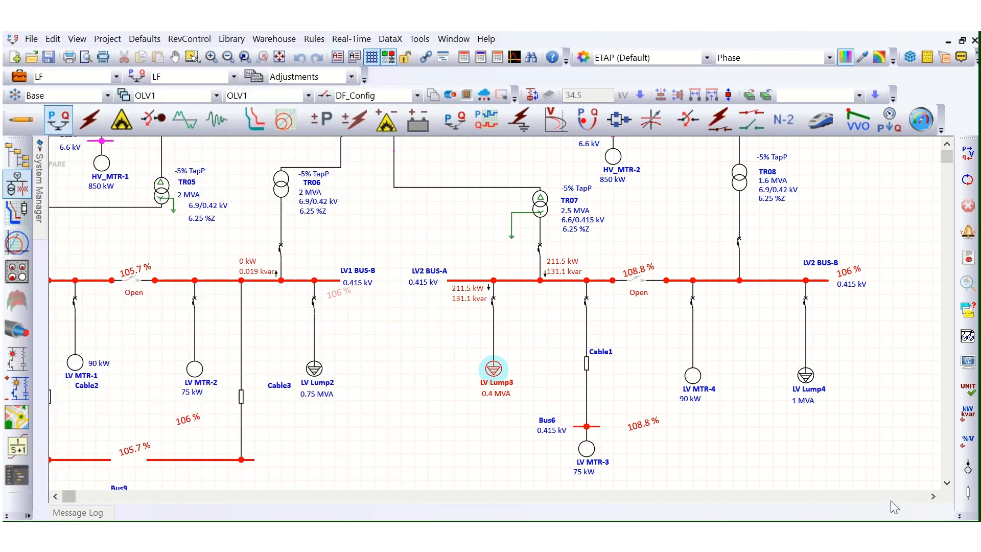
- Review LV Lump4's nameplate percentages for the Winter Load and Summer Load categories, then cancel out of its editor
click(807, 377)
double_click(806, 376)
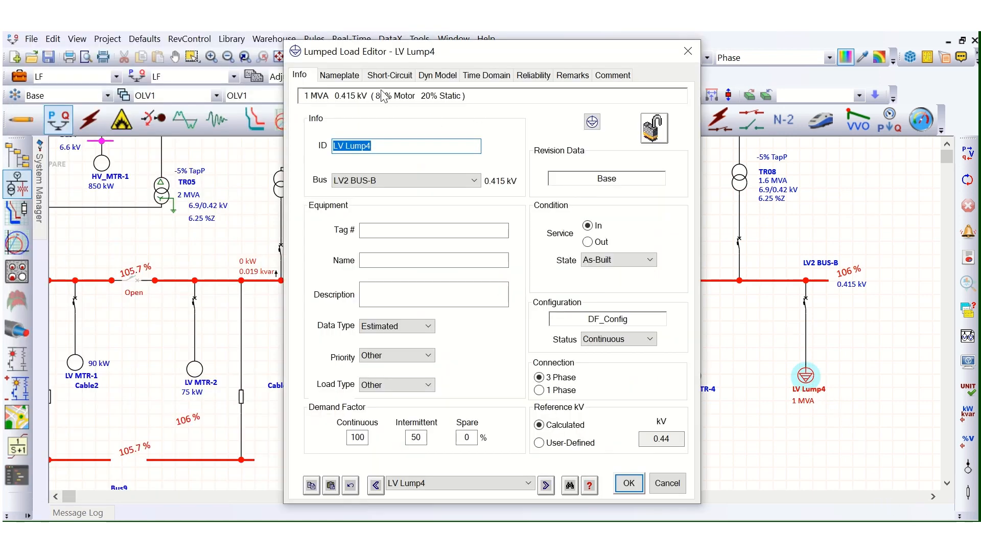
click(324, 78)
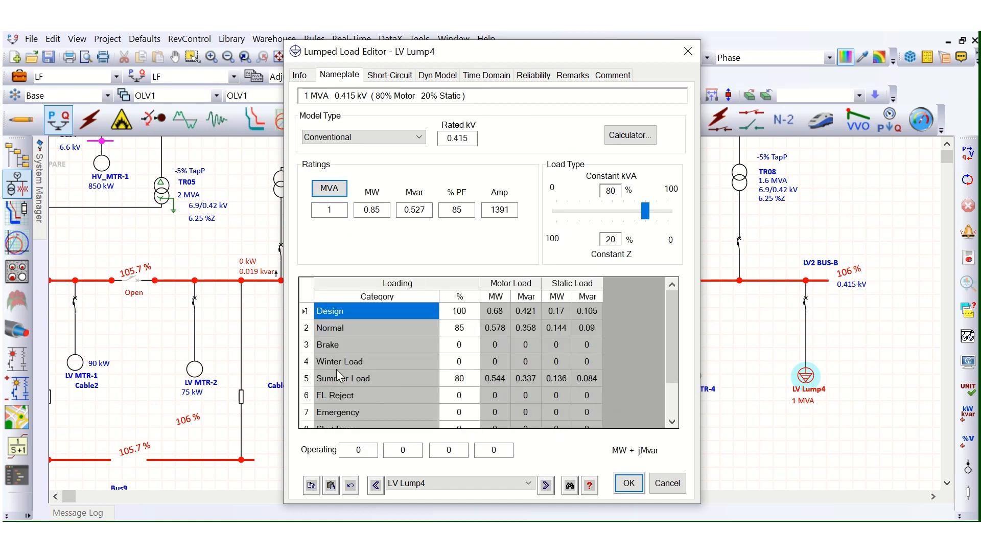
click(343, 384)
click(470, 379)
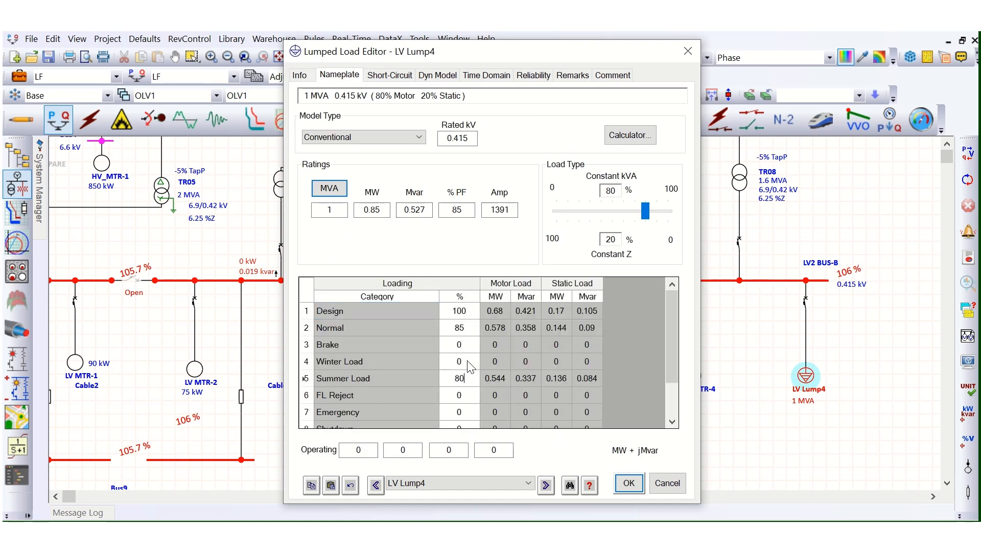
click(664, 483)
click(826, 342)
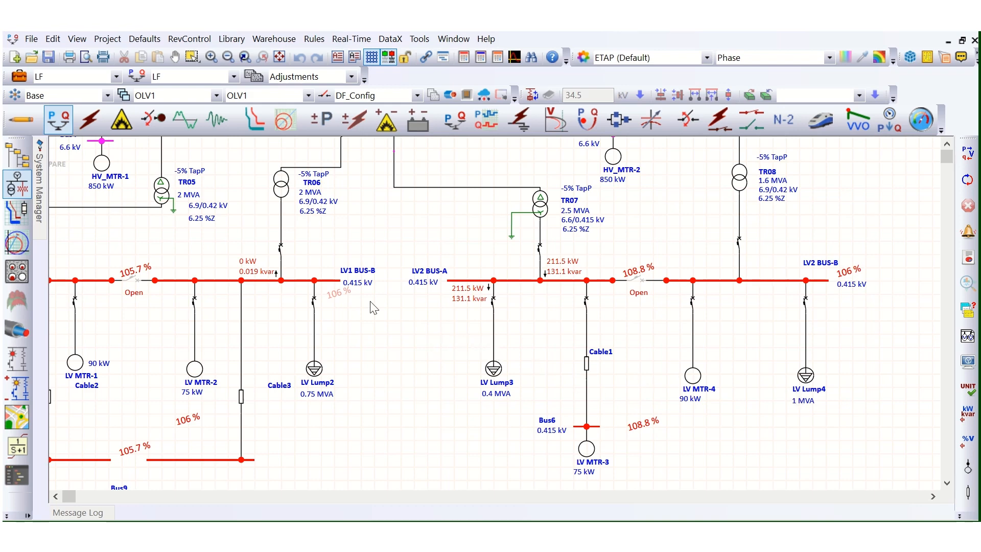
- Set the LF study case's loading category to Summer Load and run the load flow study
click(19, 76)
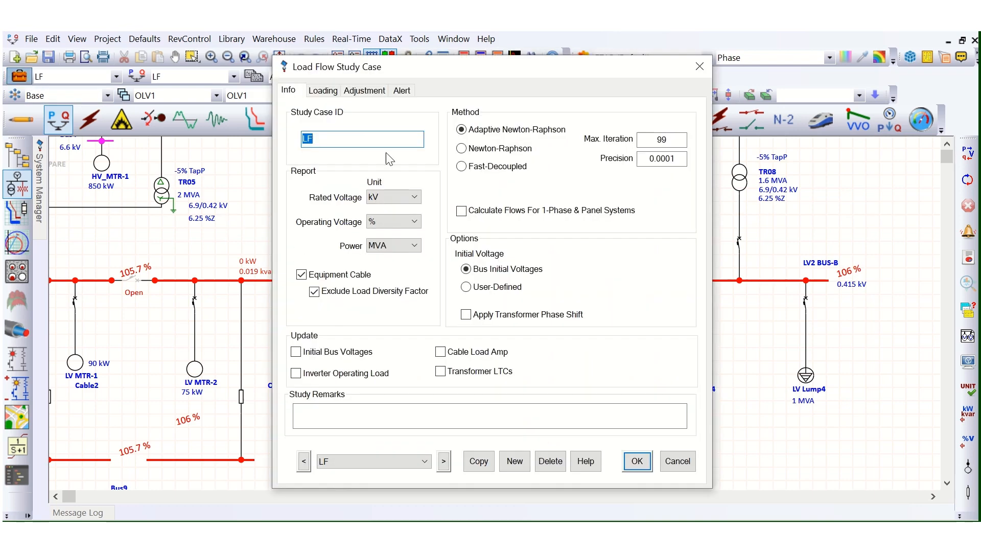
click(325, 90)
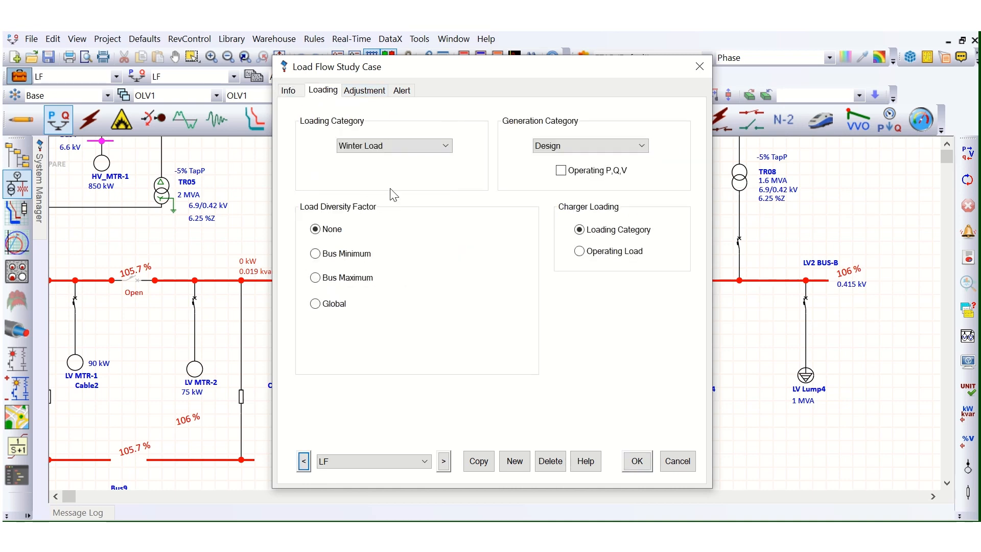
click(417, 147)
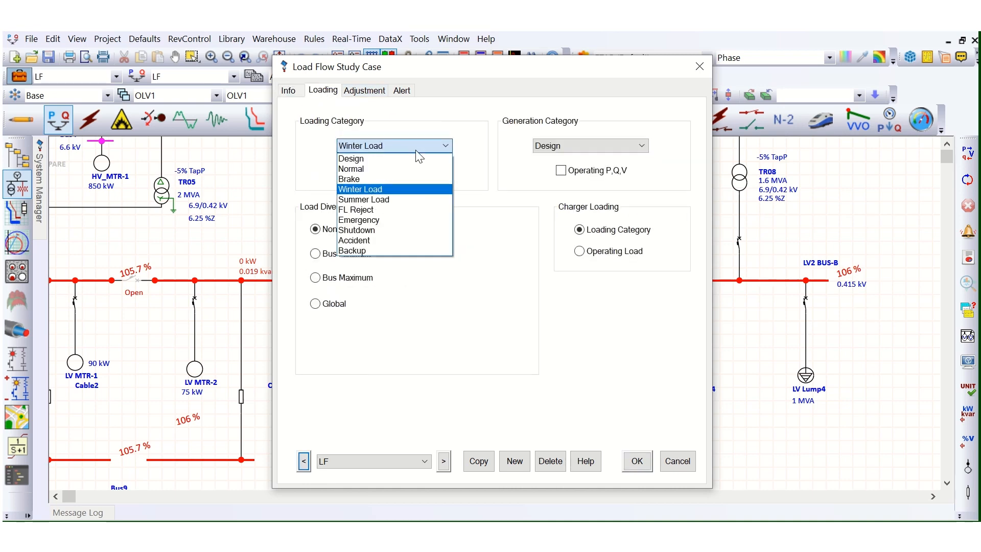
click(396, 200)
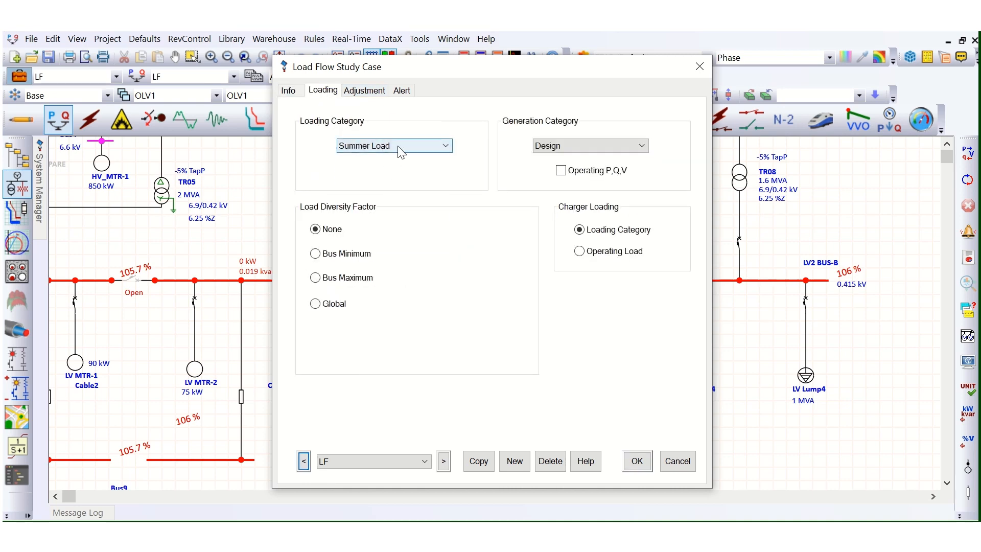
click(637, 464)
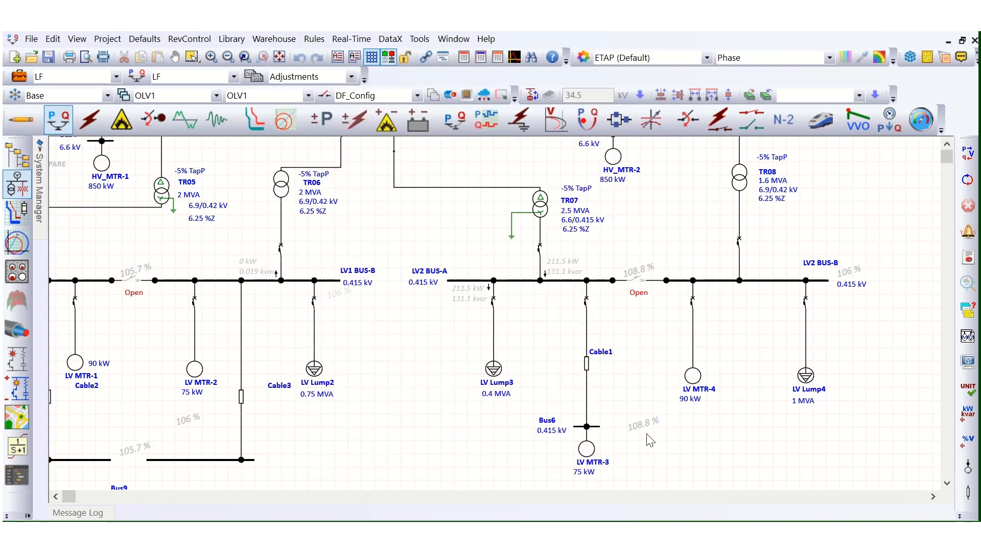
click(968, 158)
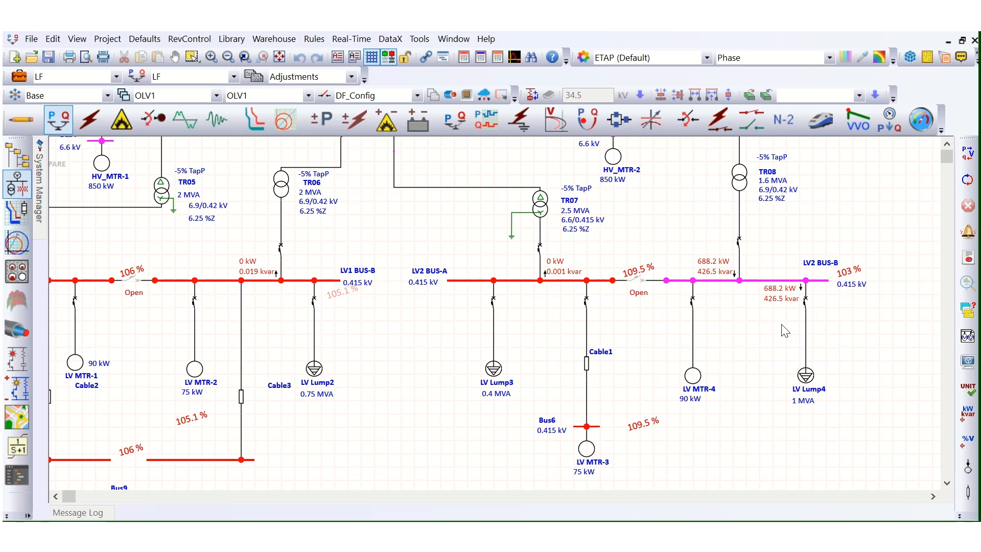
- Examine the Summer Load power flows at LV Lump4 and LV Lump3 and the voltage at LV2 BUS-B
click(807, 380)
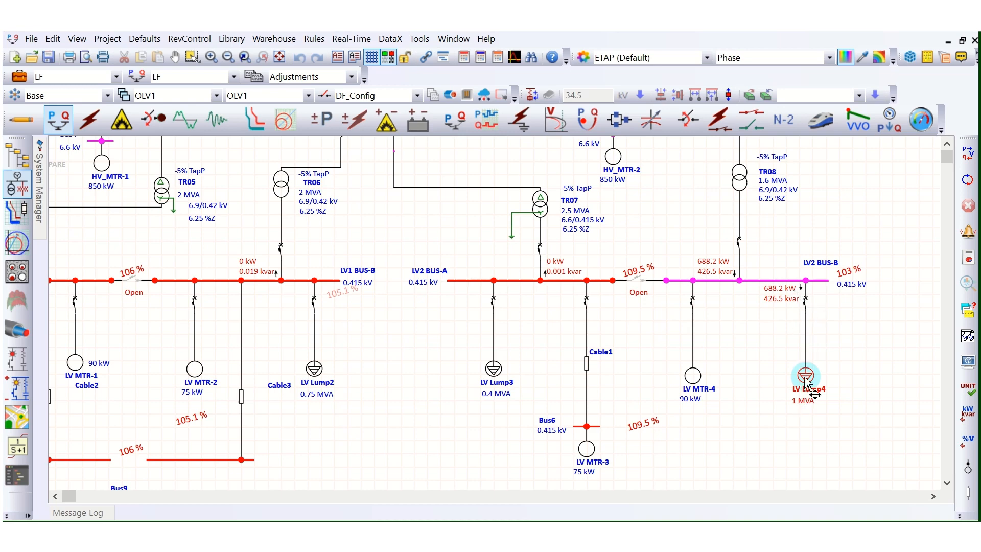
click(492, 375)
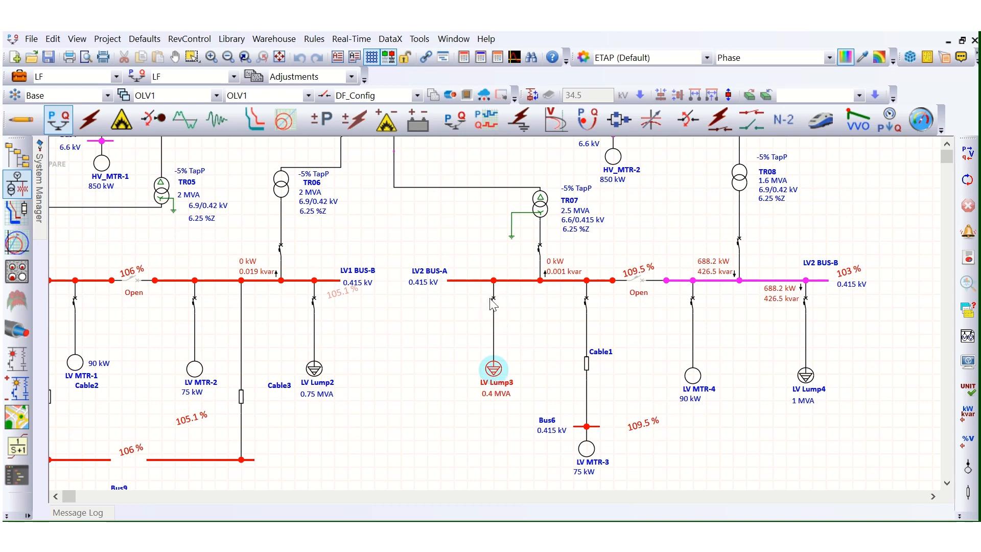
click(476, 317)
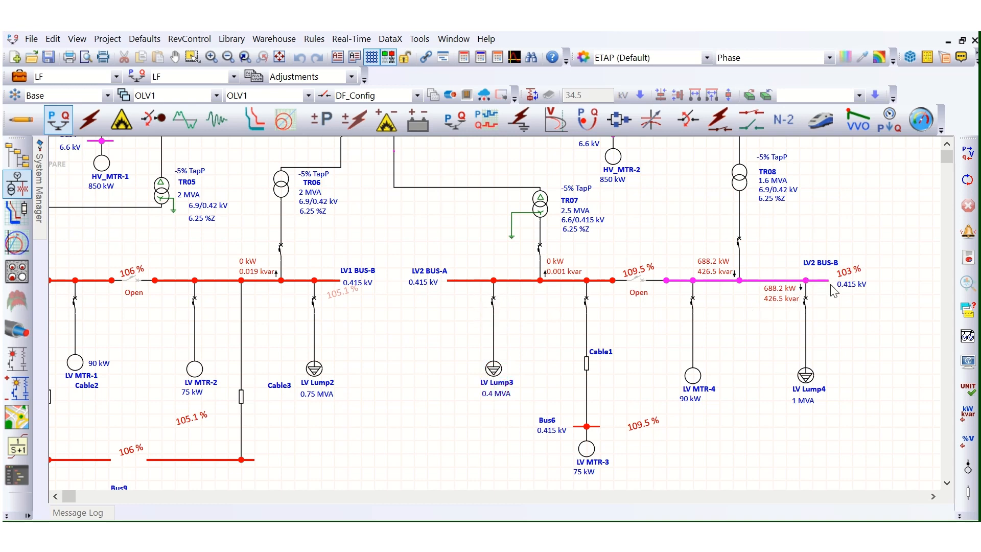
scroll(591, 347, up, 1)
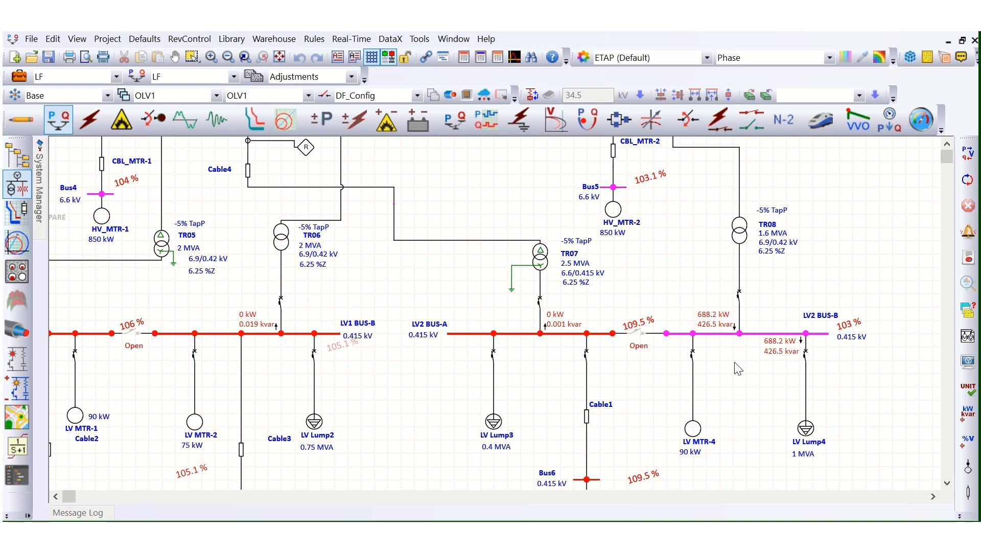
scroll(854, 408, down, 1)
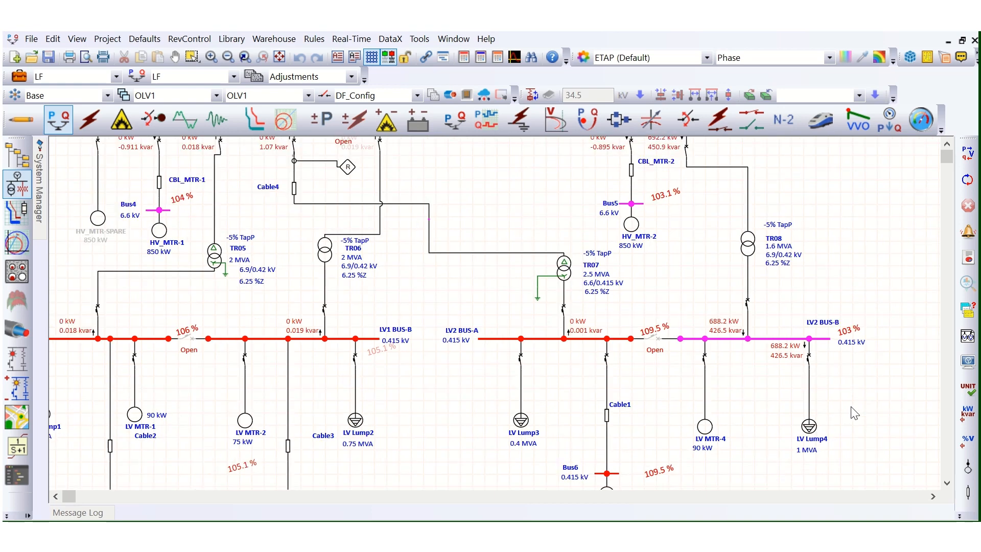
scroll(854, 413, down, 1)
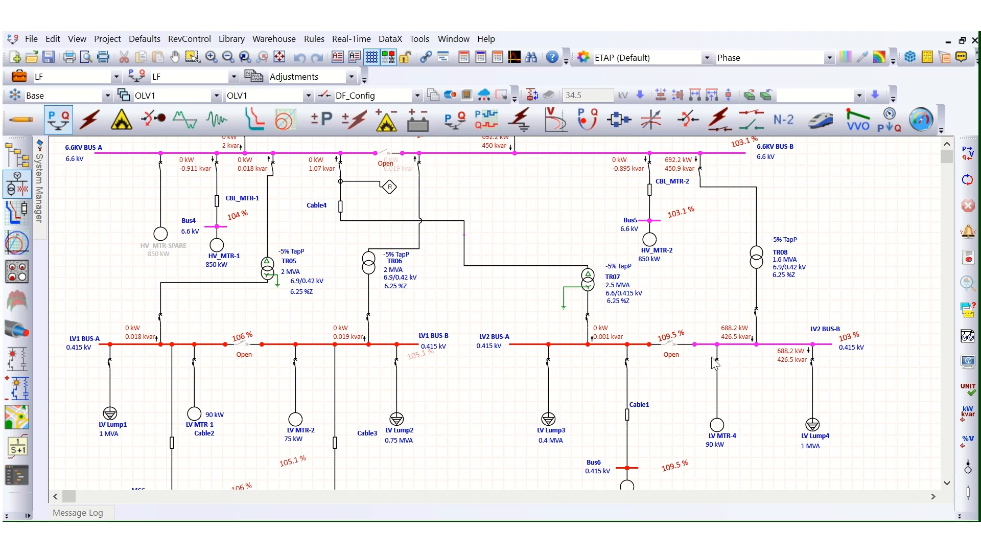
scroll(759, 361, up, 2)
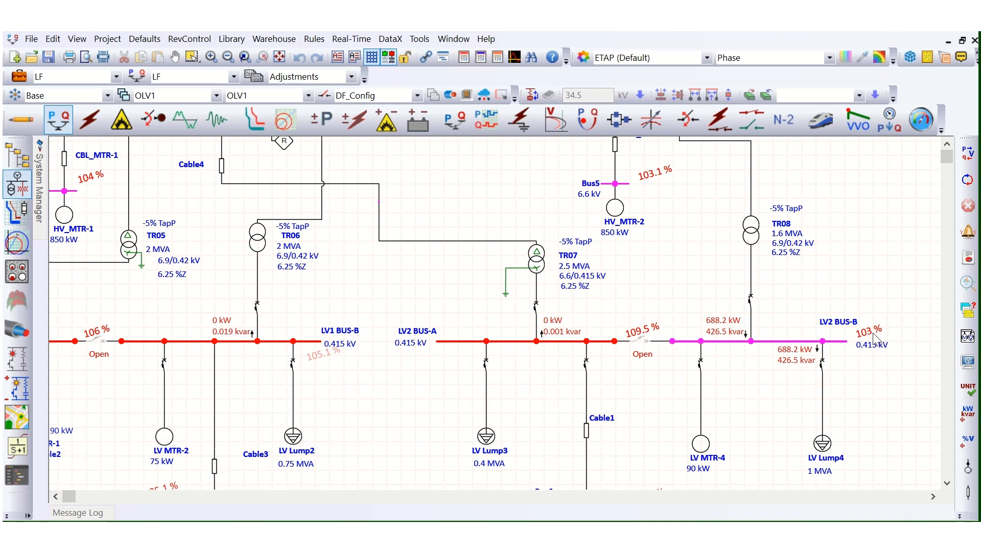
scroll(873, 332, up, 1)
scroll(732, 397, down, 1)
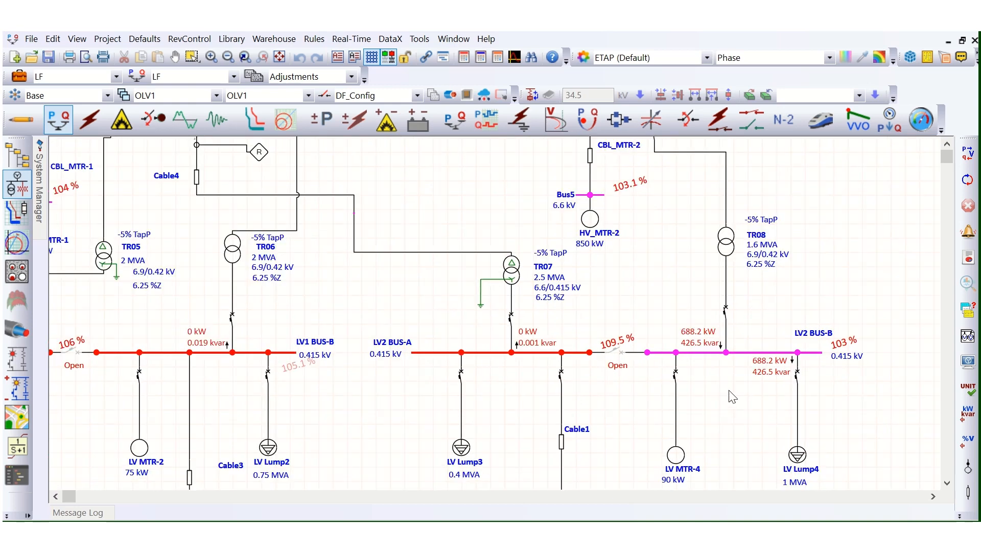
- Set the load flow display options to show power flows as kVA + Amp and review the LV2 BUS-B results
click(967, 361)
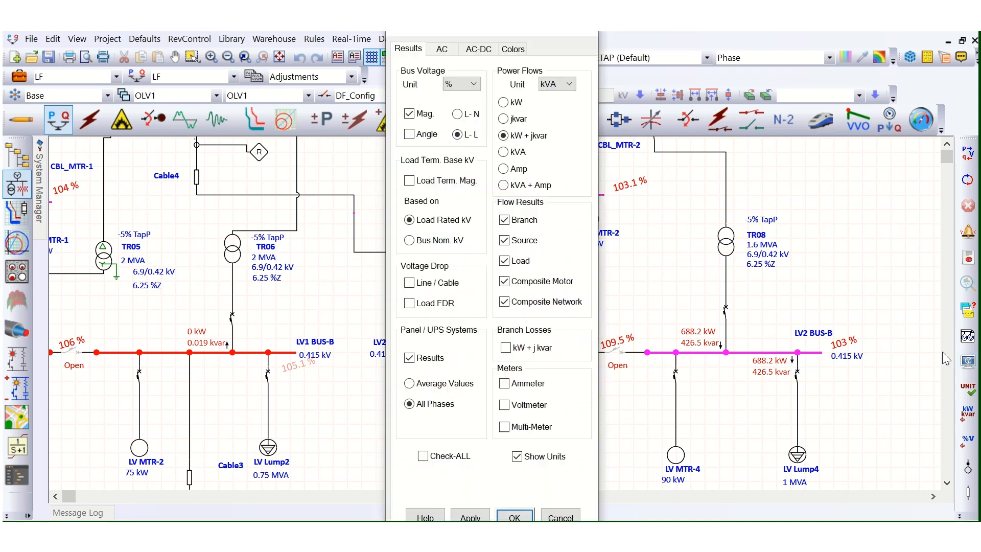
click(513, 185)
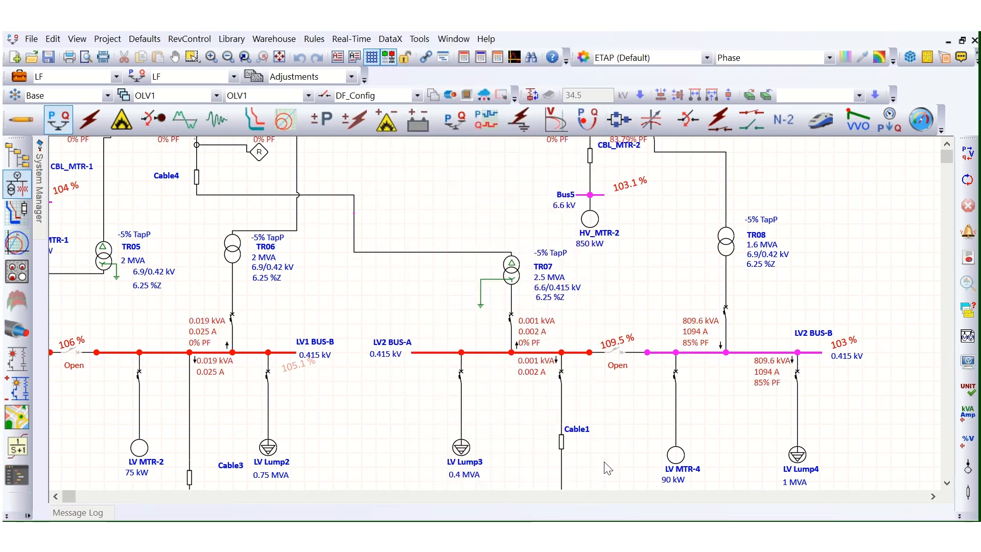
click(515, 517)
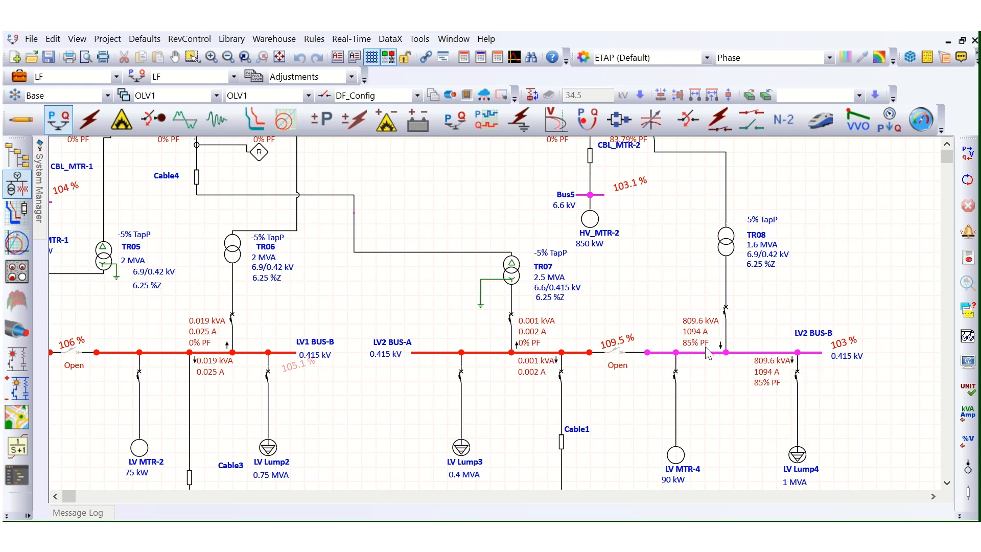
scroll(814, 349, down, 1)
scroll(823, 357, down, 1)
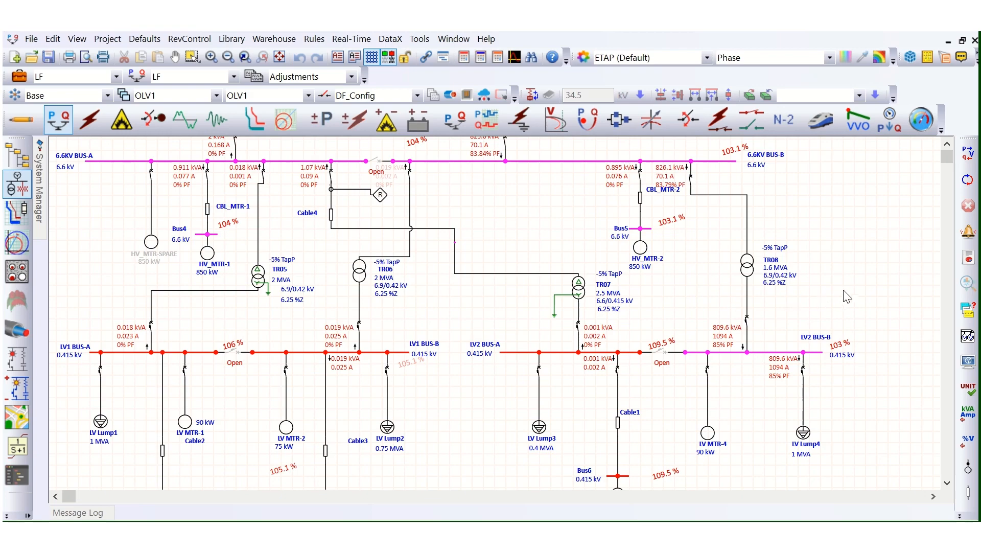
scroll(845, 296, down, 1)
scroll(806, 349, down, 1)
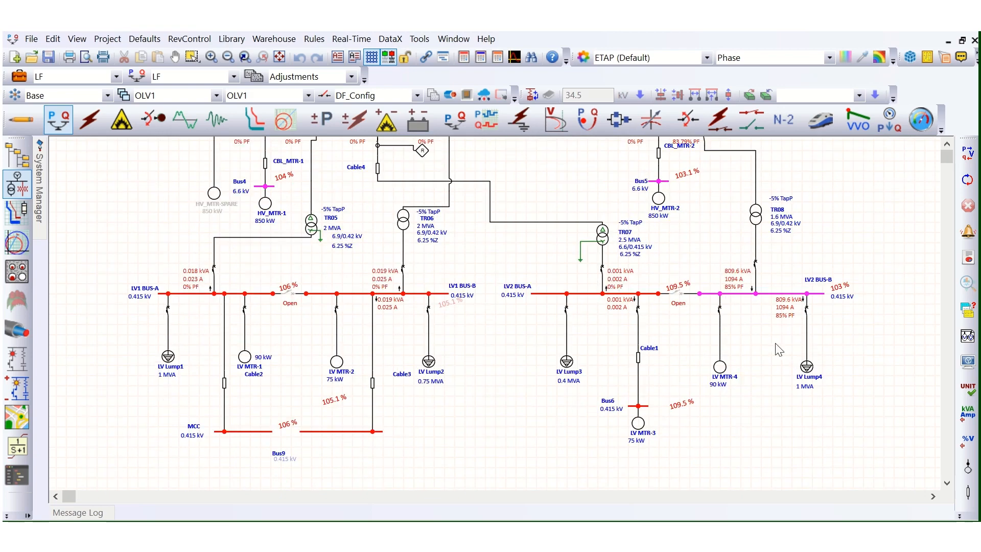
scroll(737, 351, up, 2)
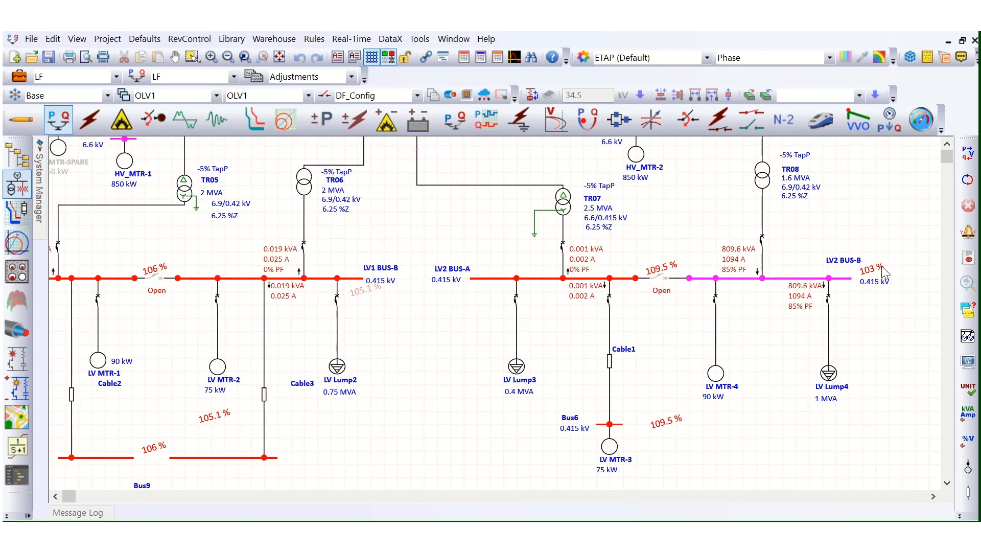
click(19, 76)
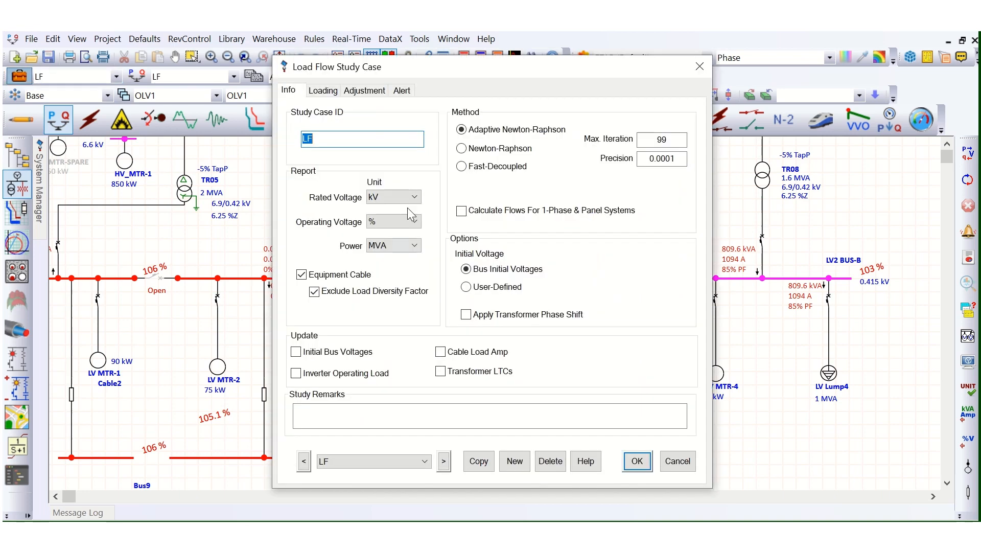
click(336, 96)
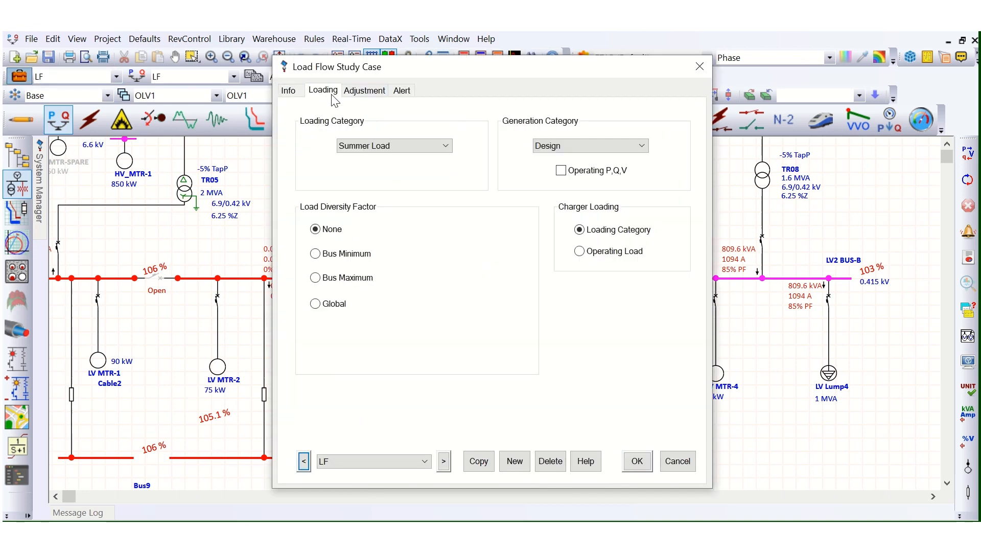
click(372, 149)
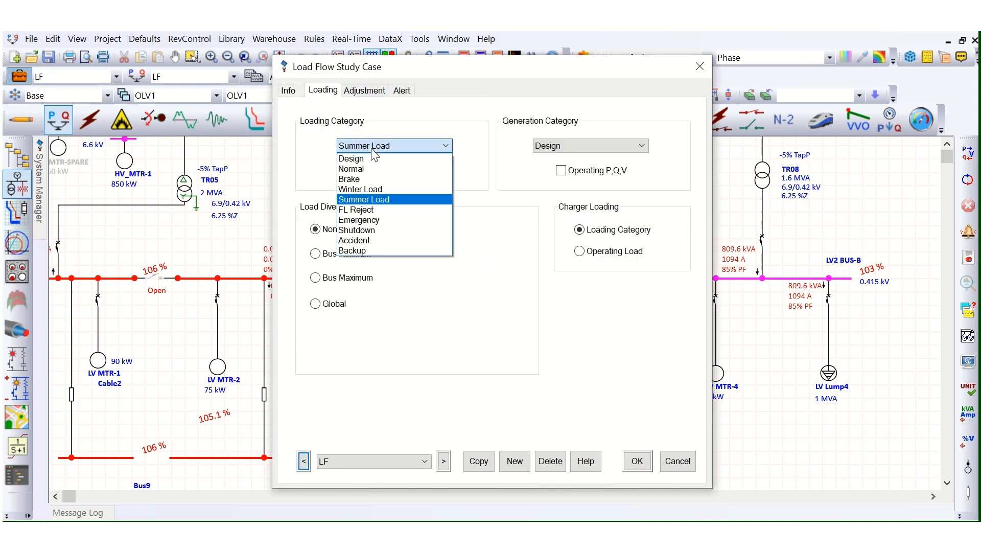
click(376, 221)
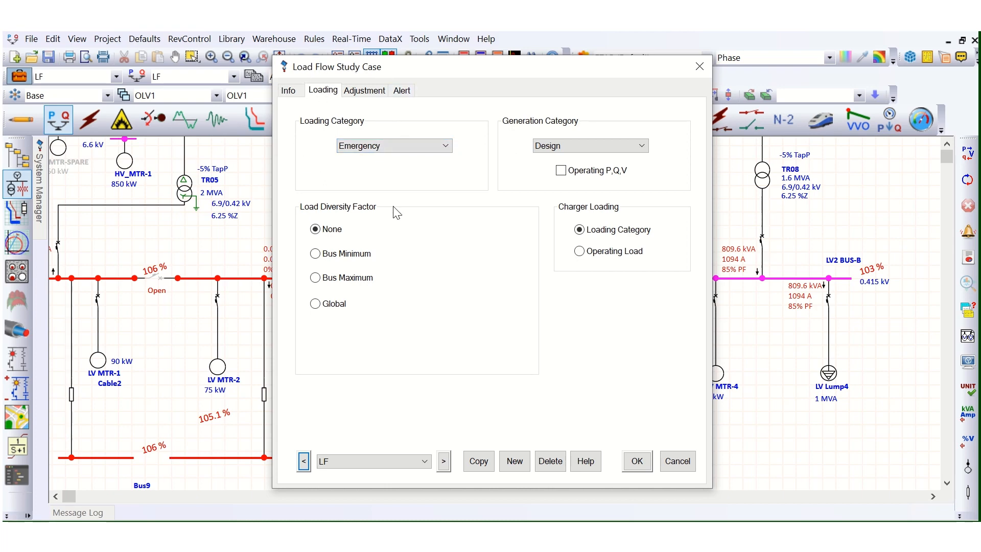
click(677, 461)
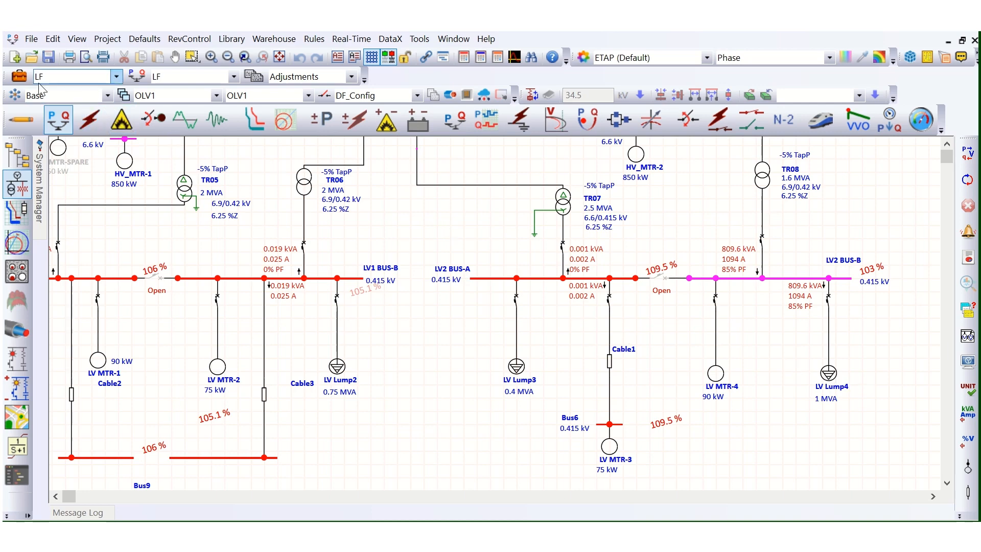
- Review the loading categories available in the LF study case and cancel out of it
click(19, 76)
click(323, 90)
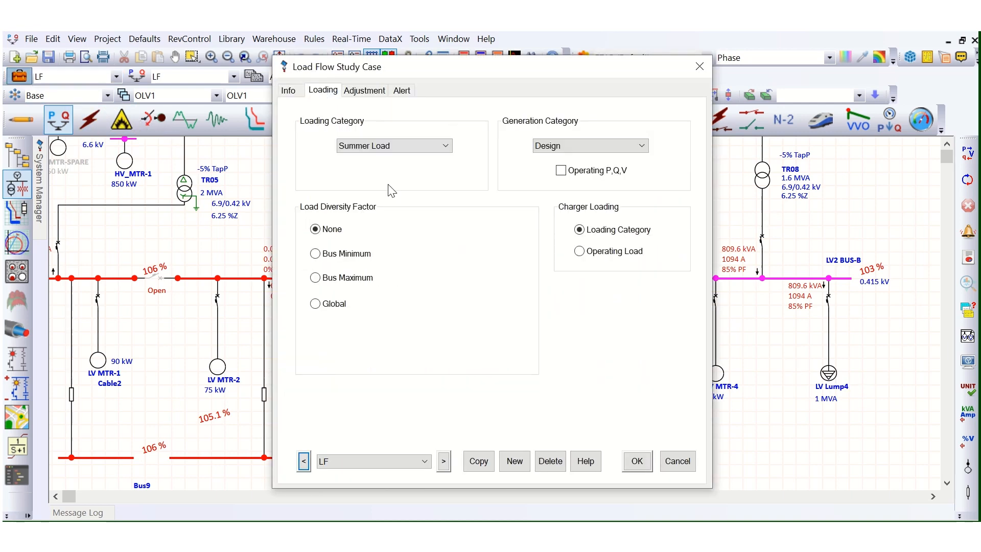
click(393, 145)
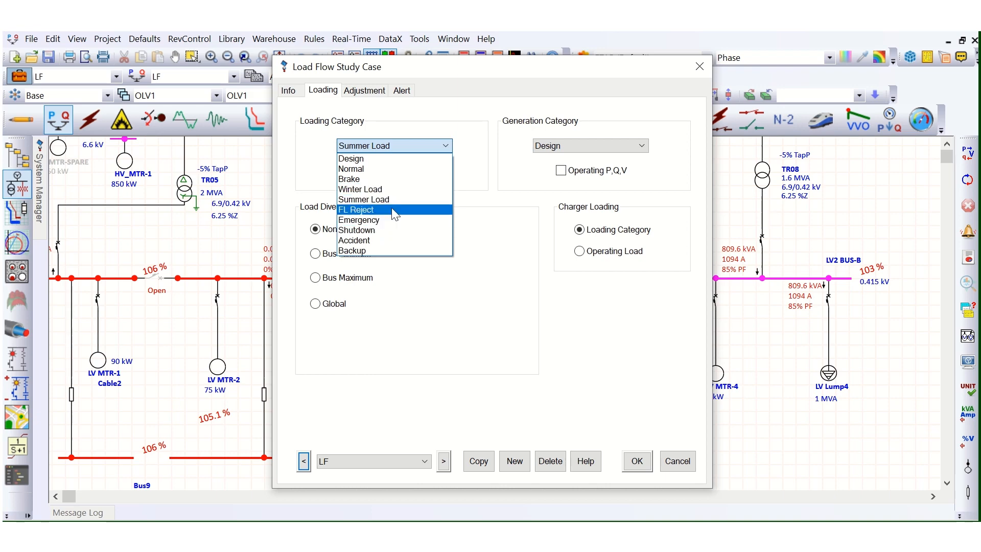
click(681, 461)
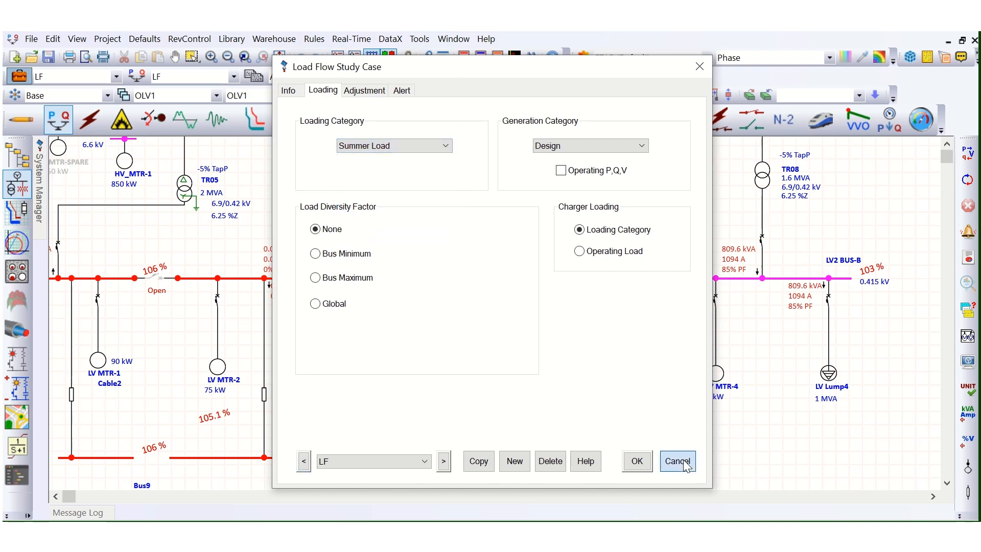
- Open the project's Loading and Generation Categories settings and review the AC load category names from Design to Summer Load
click(682, 461)
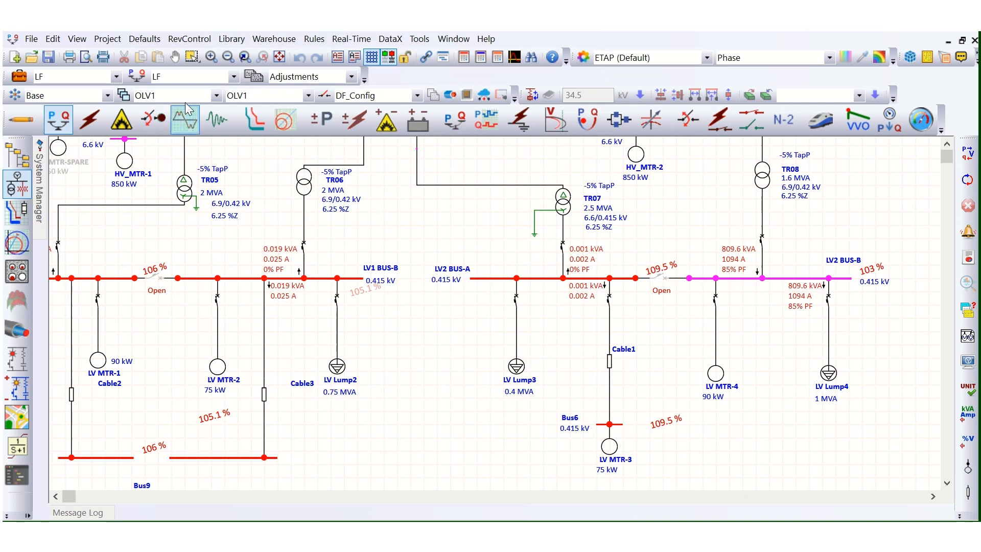
click(109, 40)
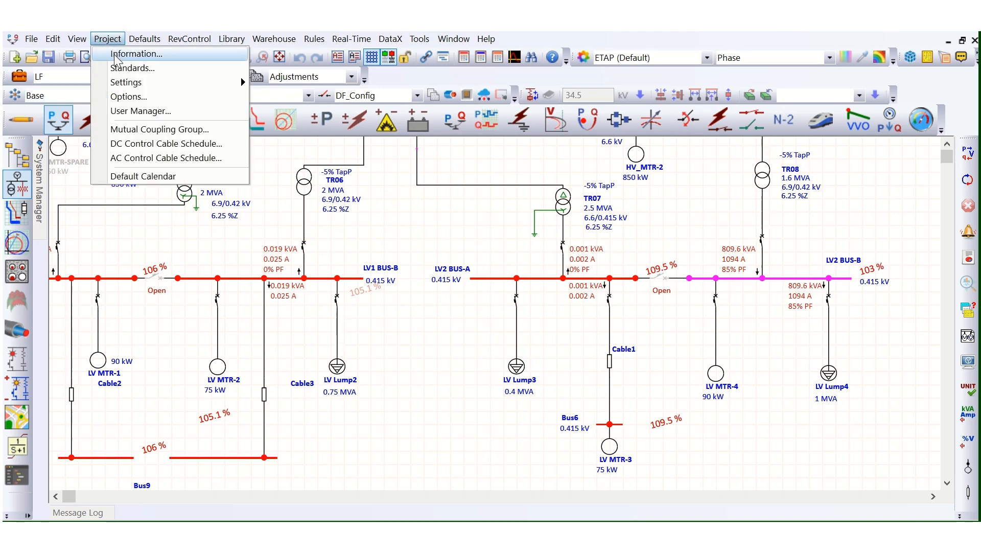
mouse_move(125, 83)
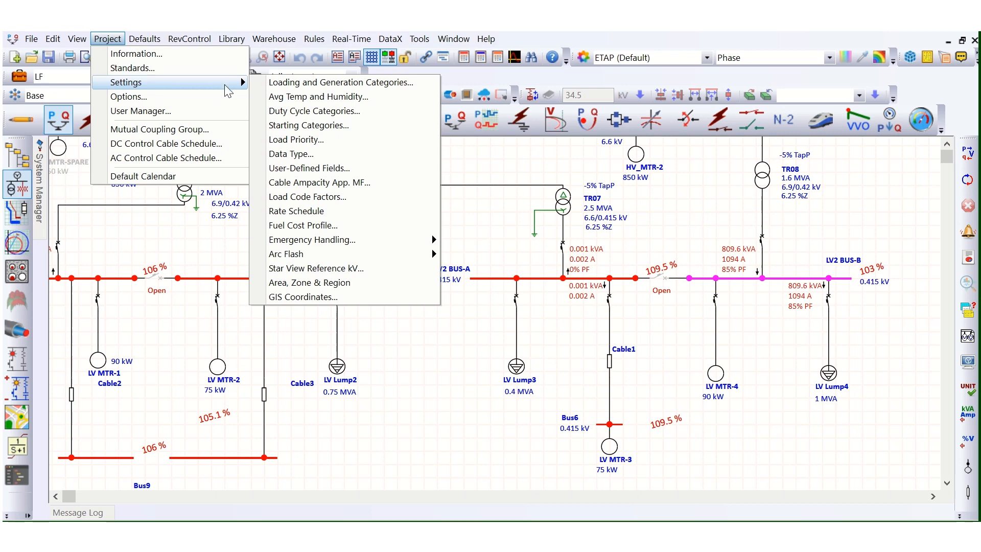
click(326, 86)
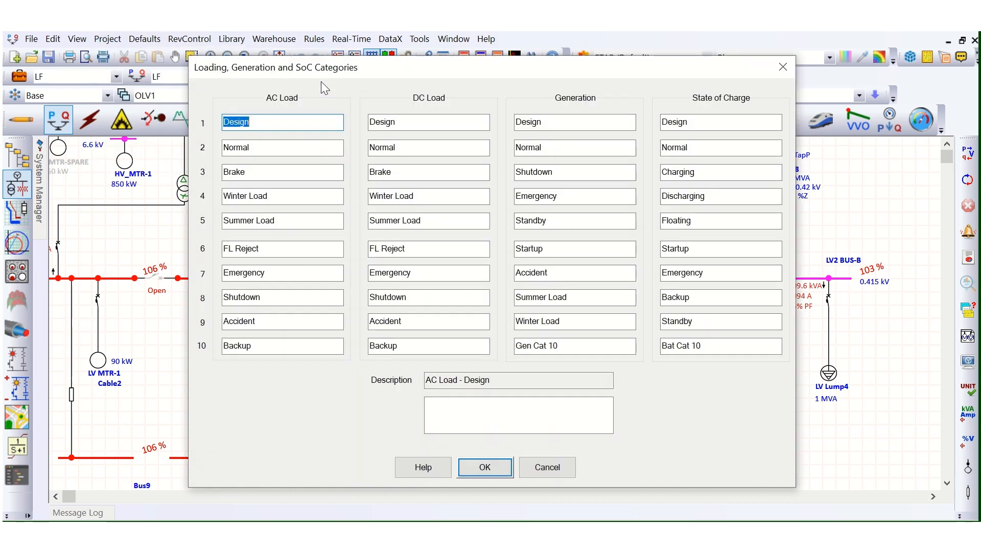
click(284, 127)
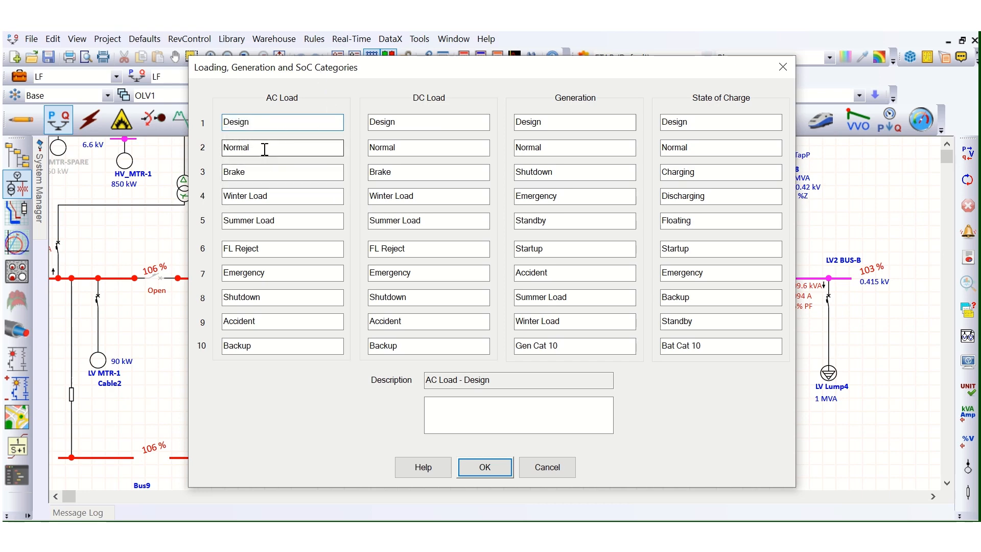
click(264, 149)
click(278, 174)
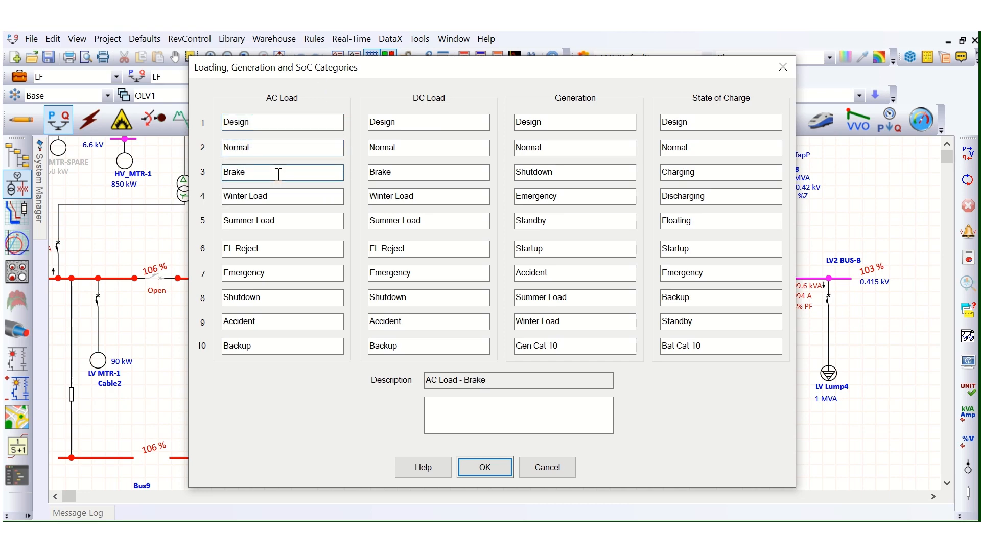
click(280, 195)
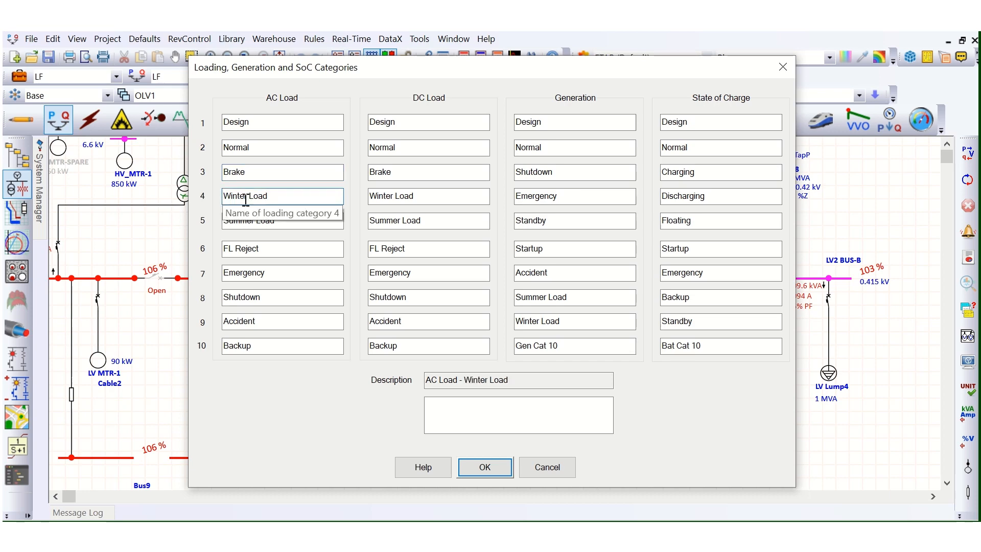
click(294, 226)
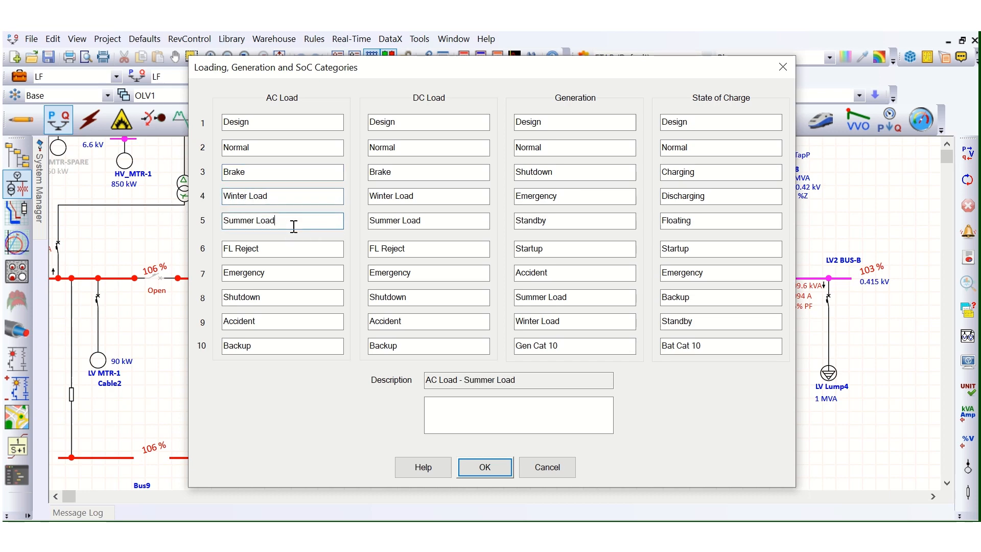
click(258, 197)
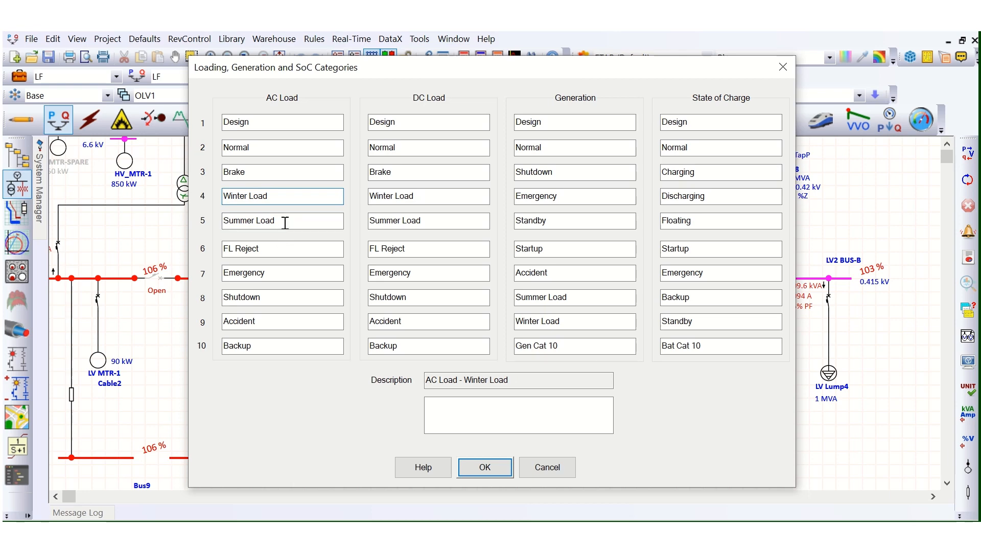
click(265, 225)
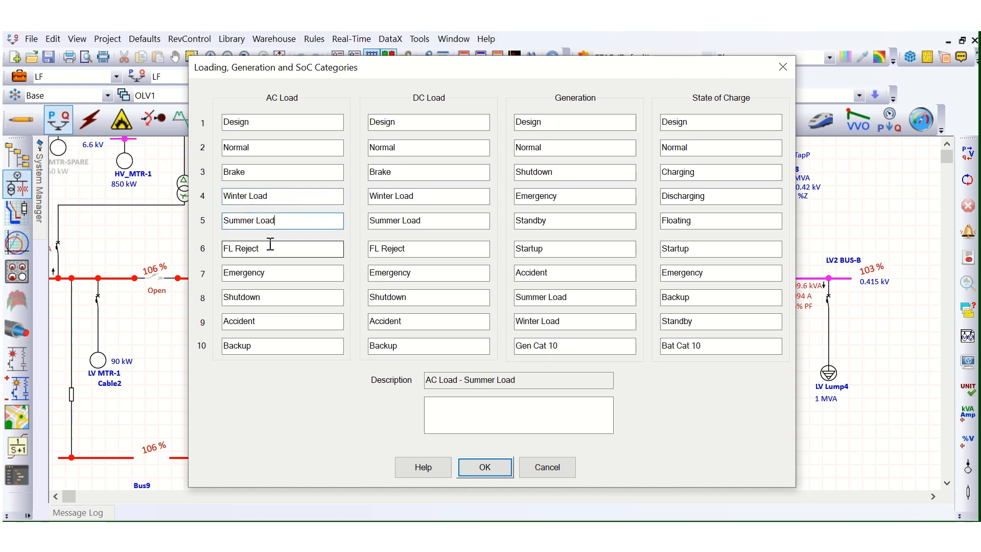
- Rename the sixth AC load category as Spring Load as a trial and cancel out of the category settings
triple_click(271, 248)
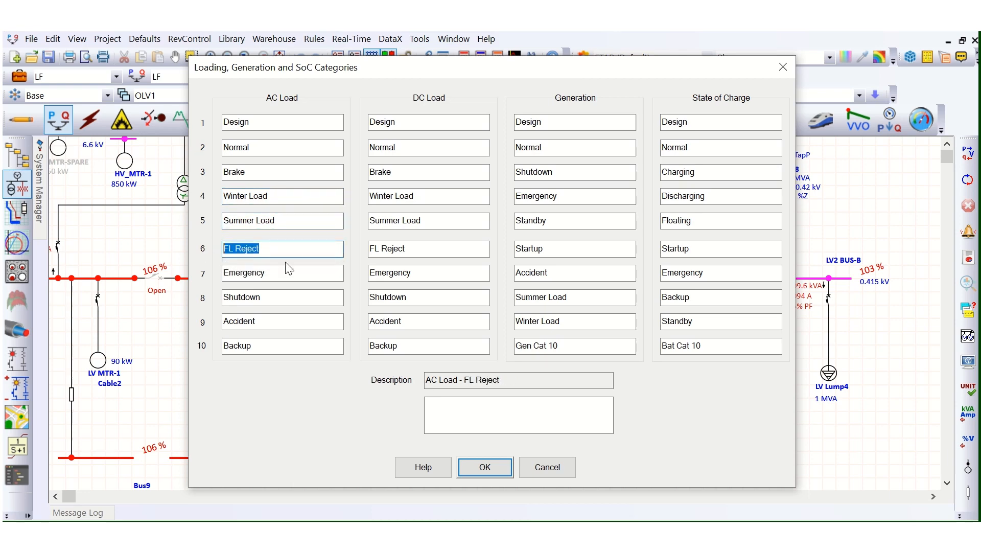
text(Spring Load)
click(305, 223)
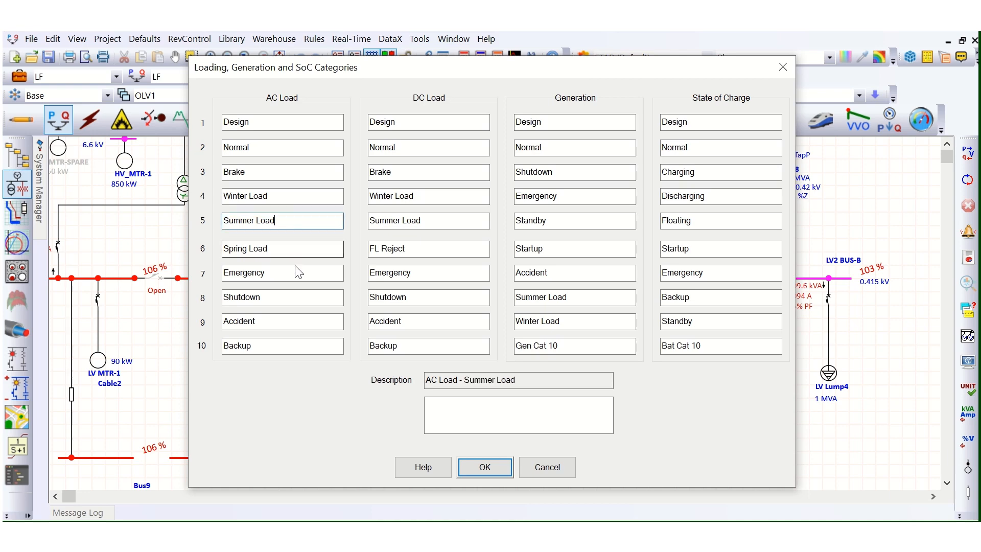
click(285, 249)
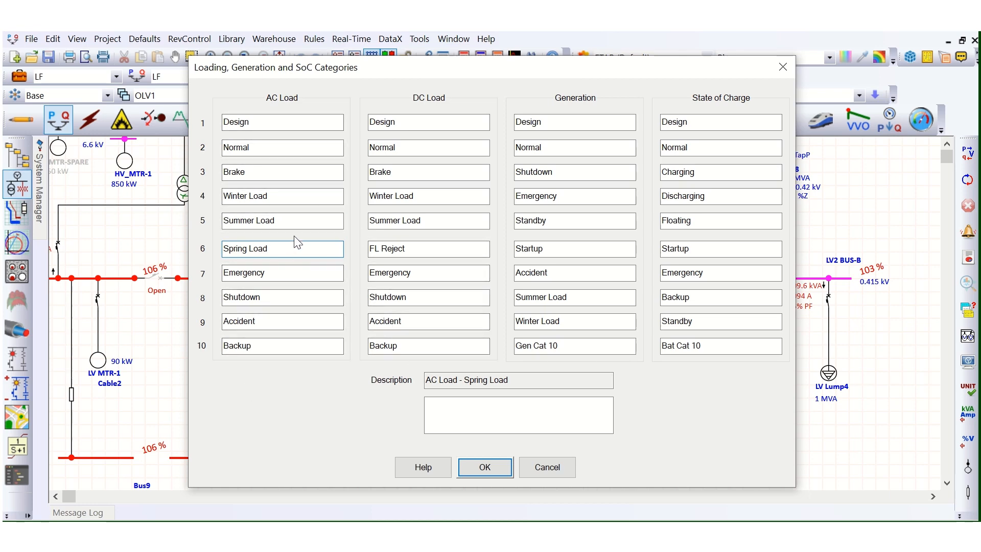
drag(240, 196, 279, 221)
drag(243, 248, 247, 277)
click(287, 273)
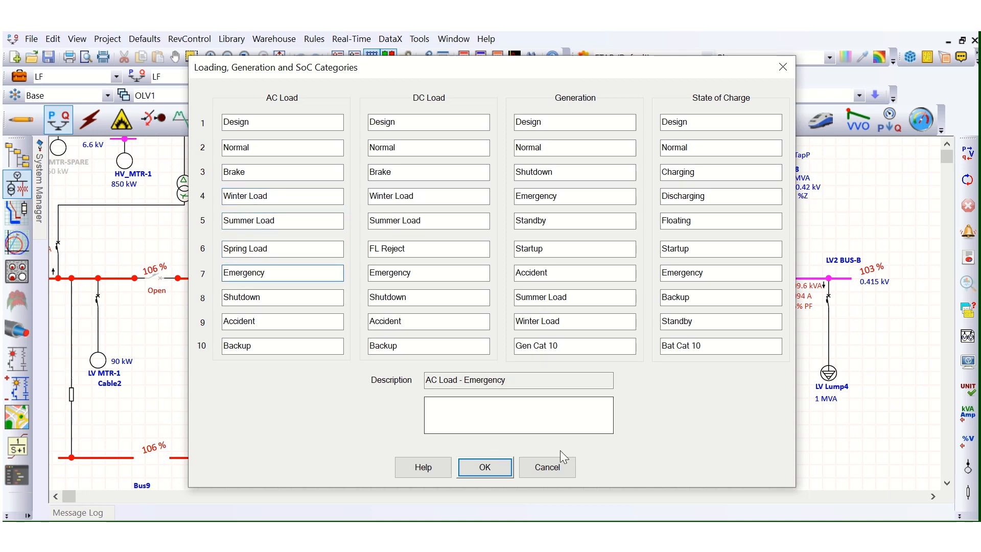
click(556, 471)
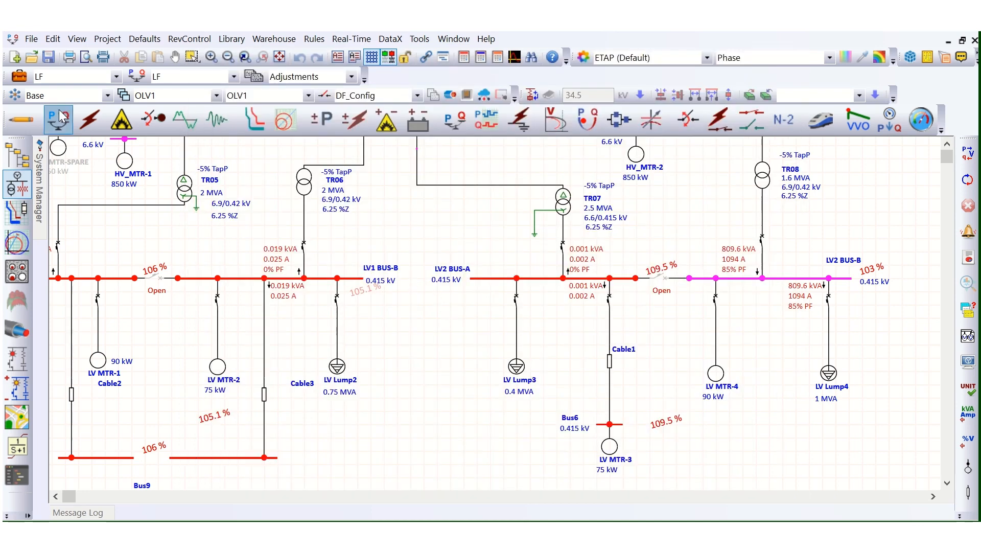
- Open the LF study case's loading settings and review the loading categories offered for the study
click(19, 77)
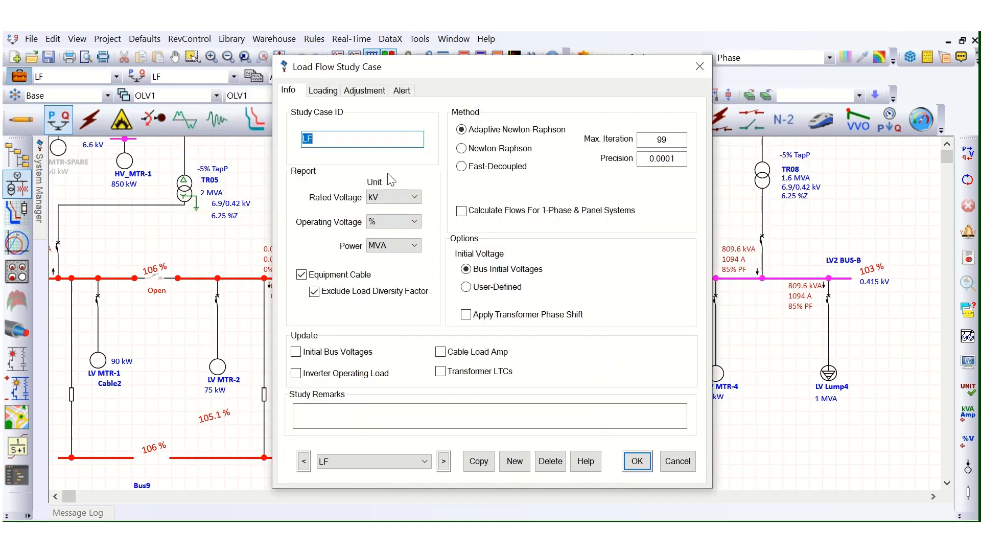
click(330, 91)
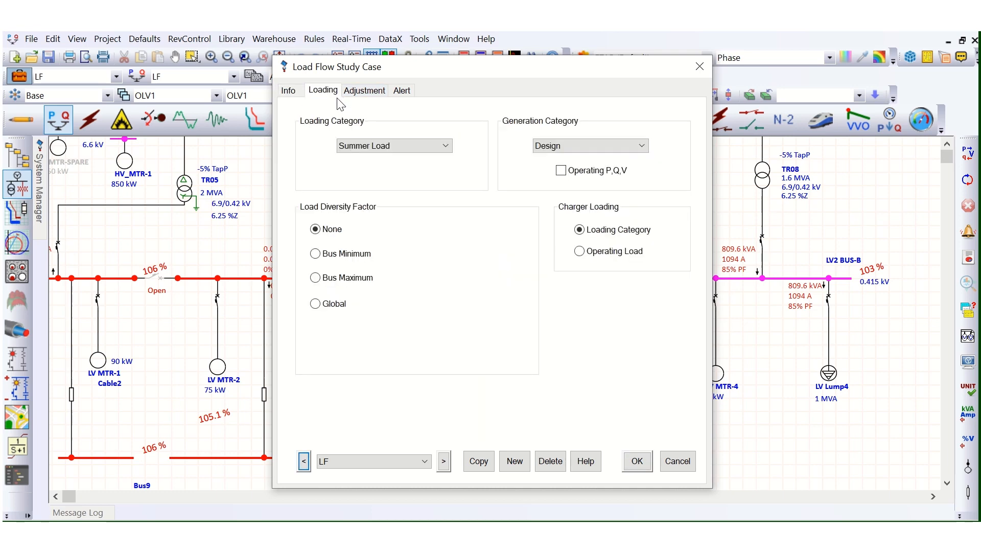
click(394, 147)
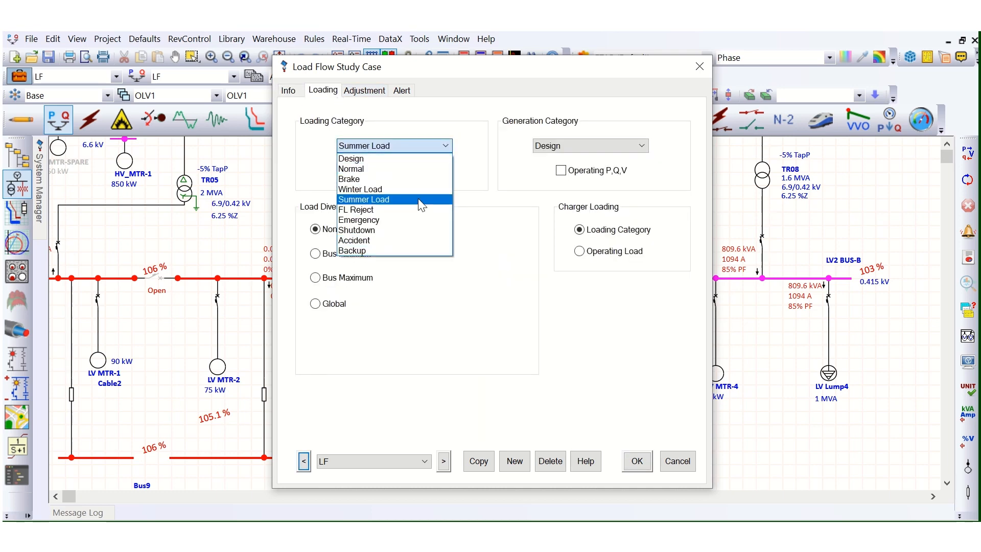
click(477, 167)
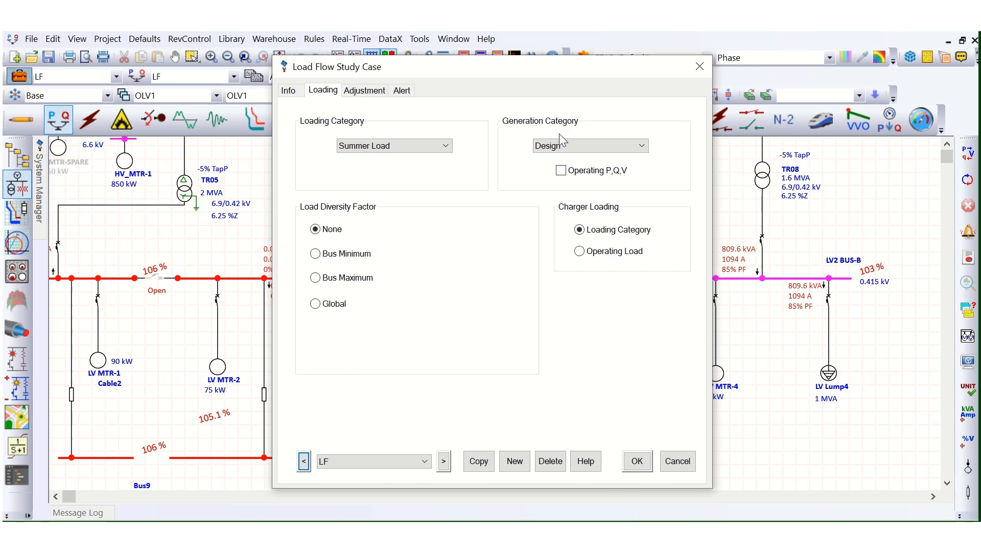
- Examine the generation category options alongside the loading categories in the LF study case and cancel out of it
click(556, 146)
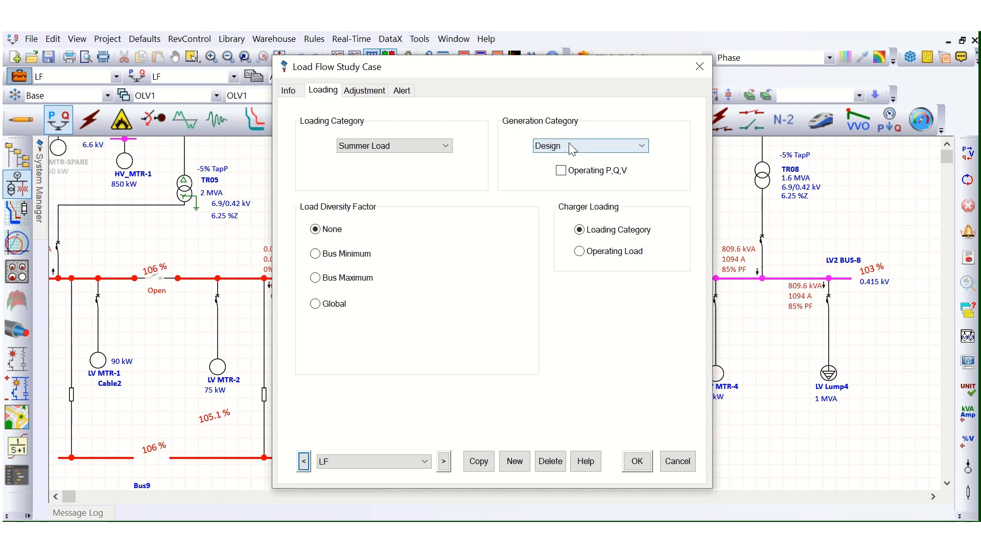
click(567, 145)
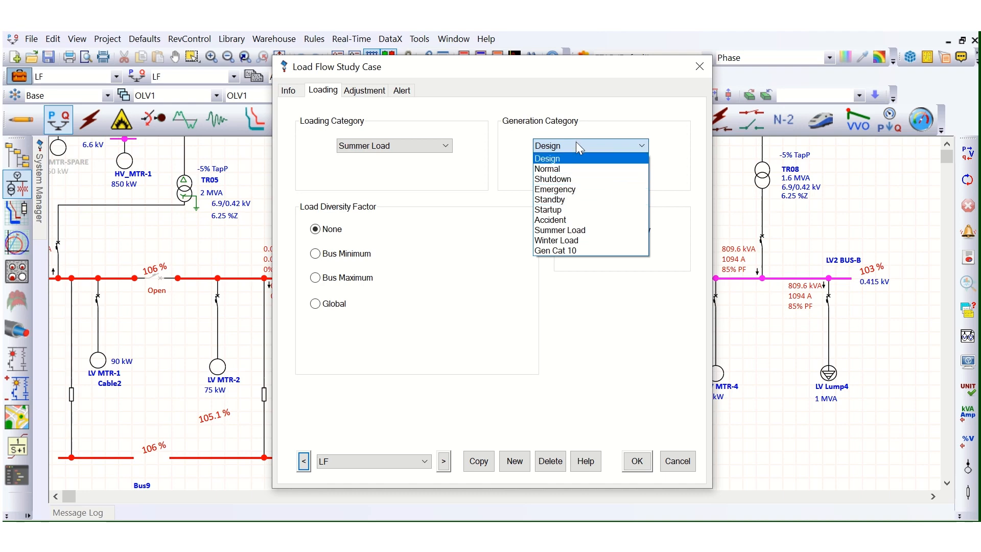
click(486, 199)
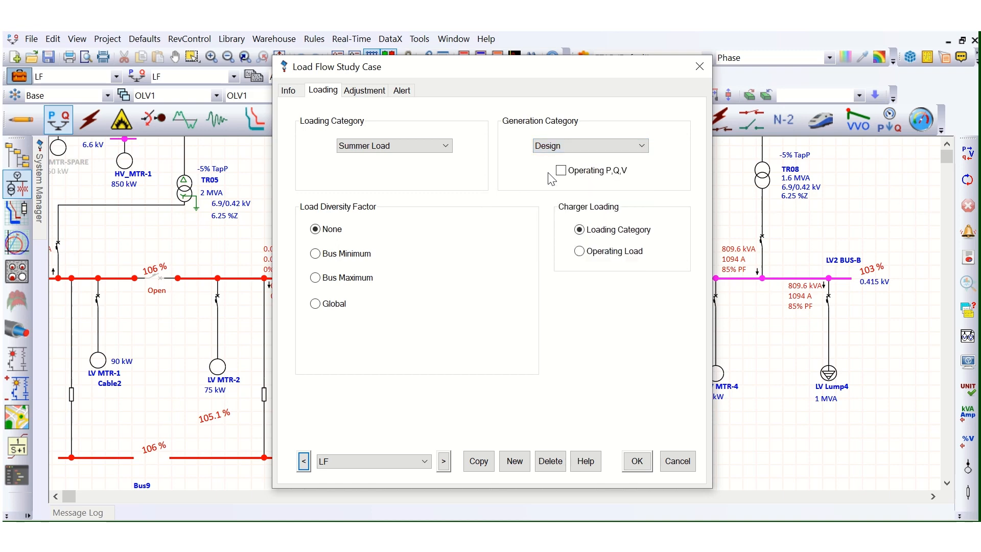
click(574, 146)
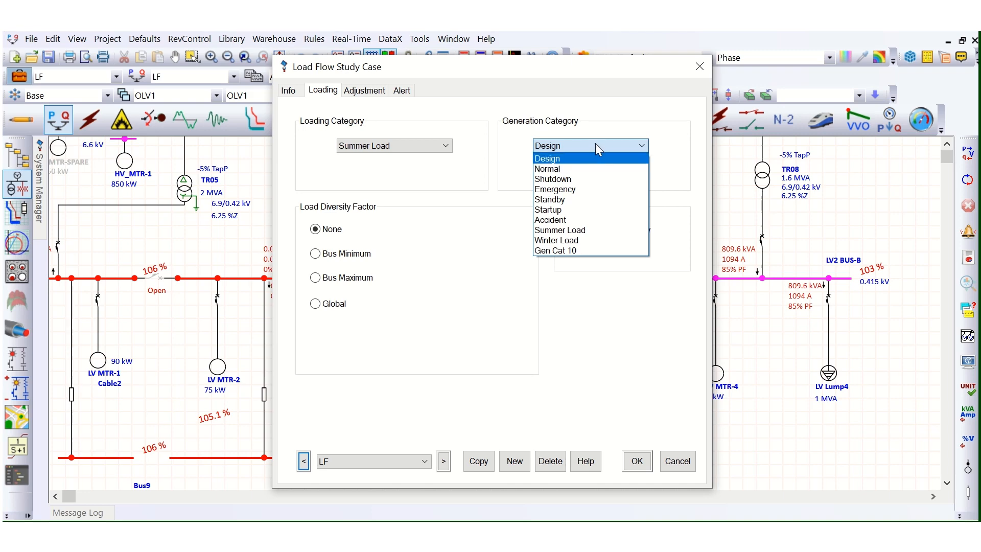
click(551, 107)
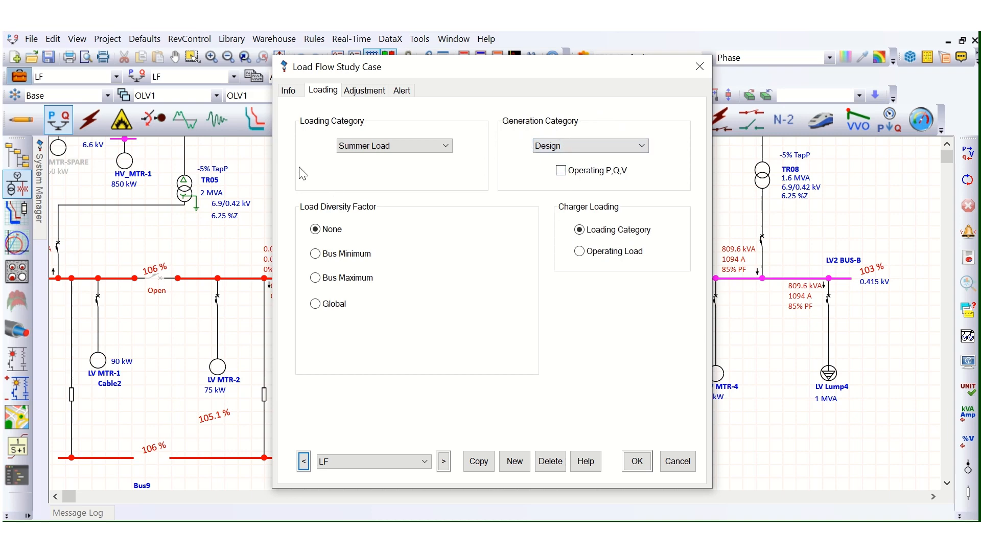
click(416, 146)
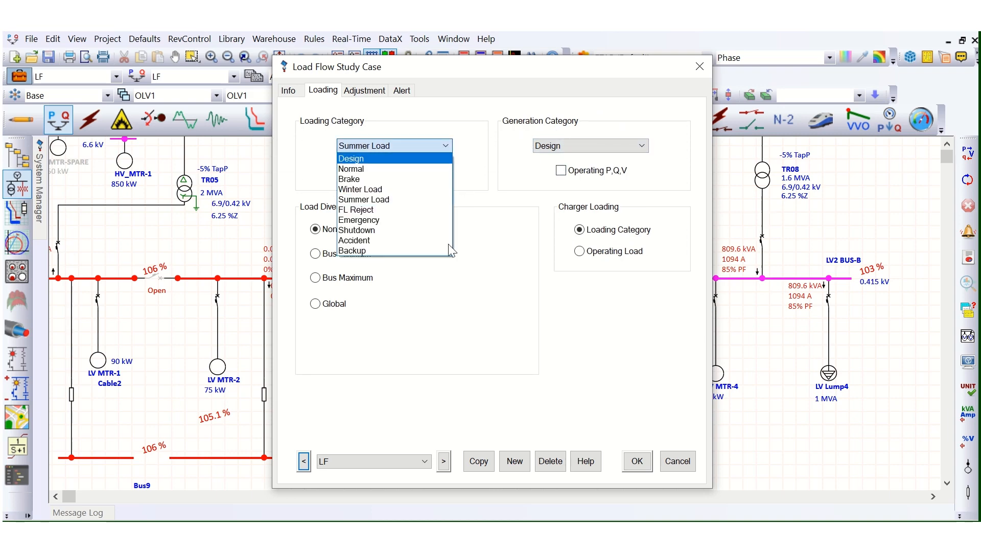
click(478, 165)
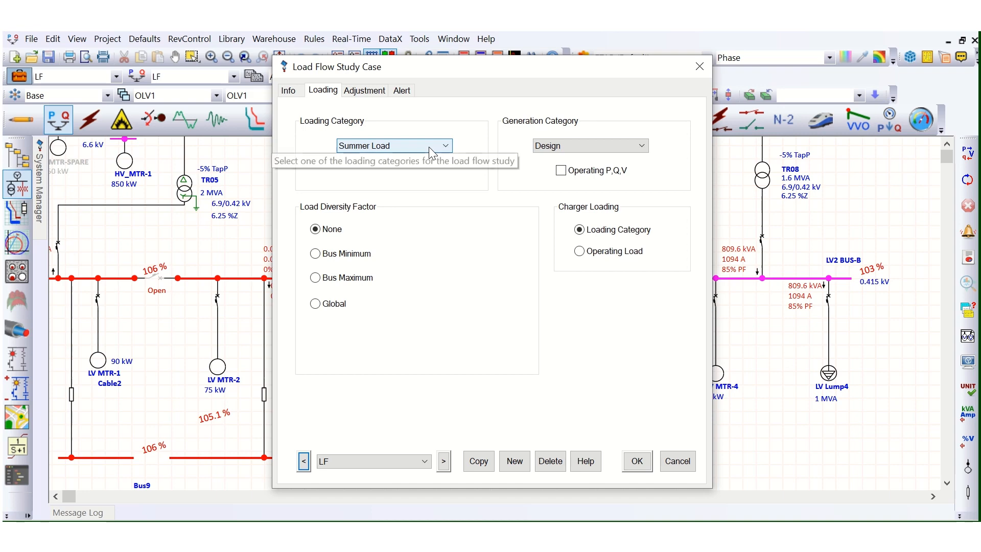
click(572, 145)
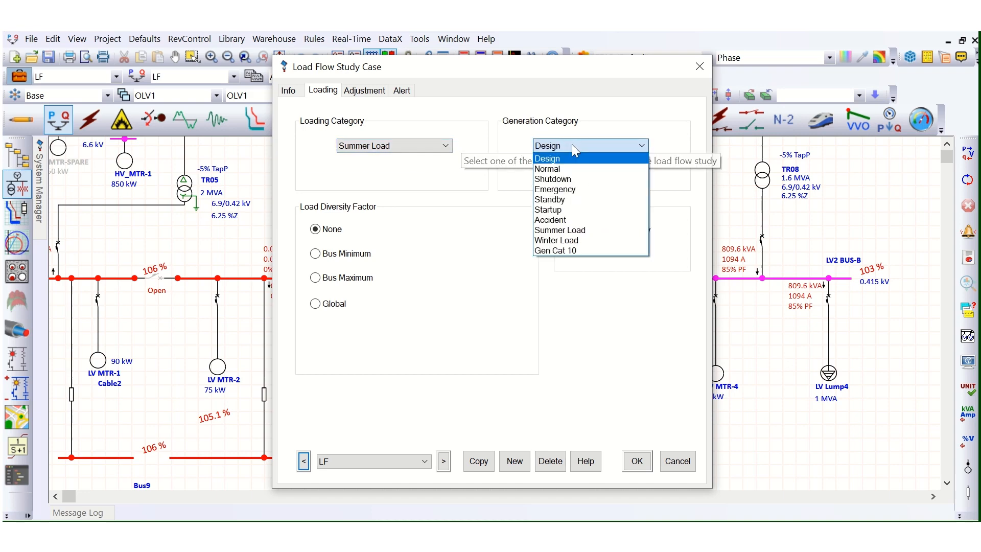
click(573, 145)
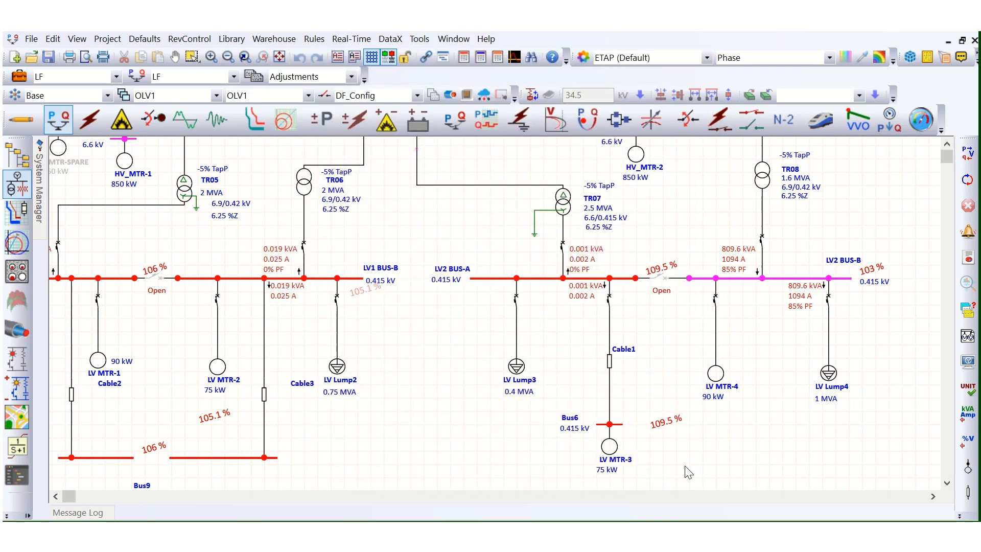
click(680, 462)
- Review the loading category percentages in LV Lump3's nameplate data and close its editor without changes
double_click(516, 366)
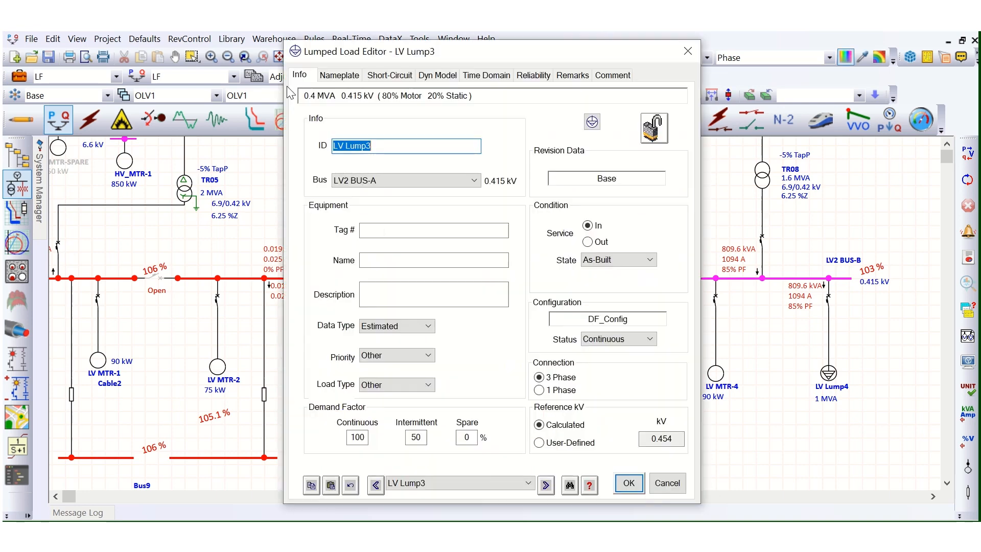
click(339, 75)
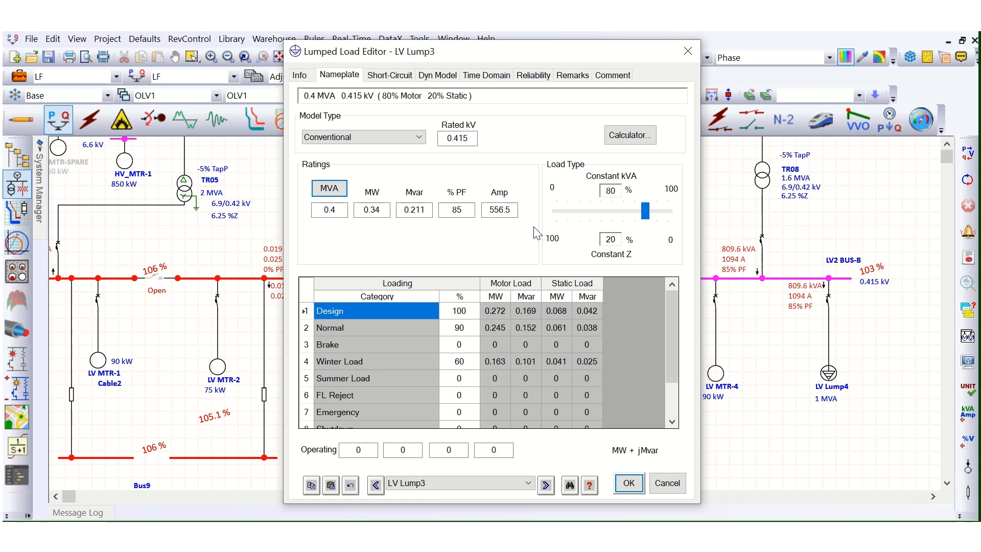
click(667, 485)
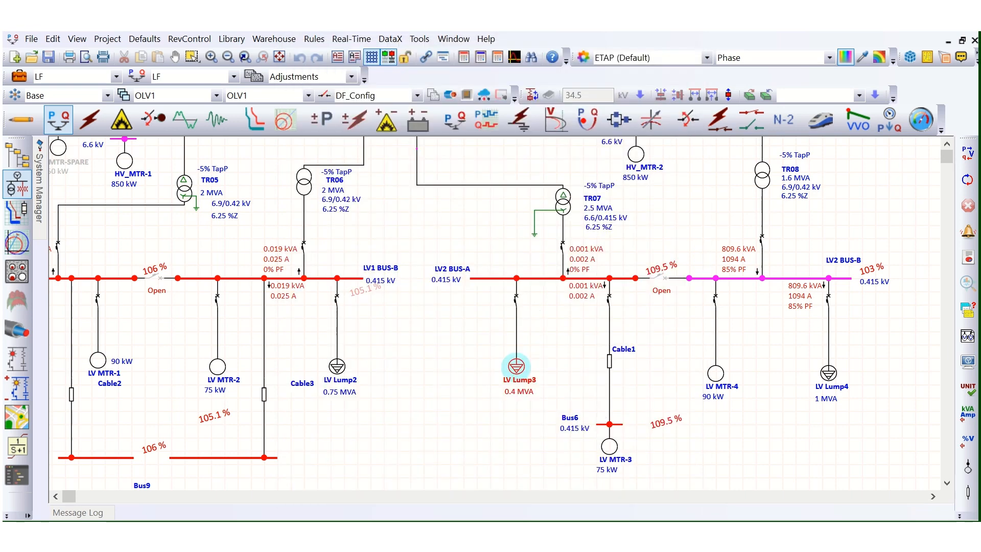